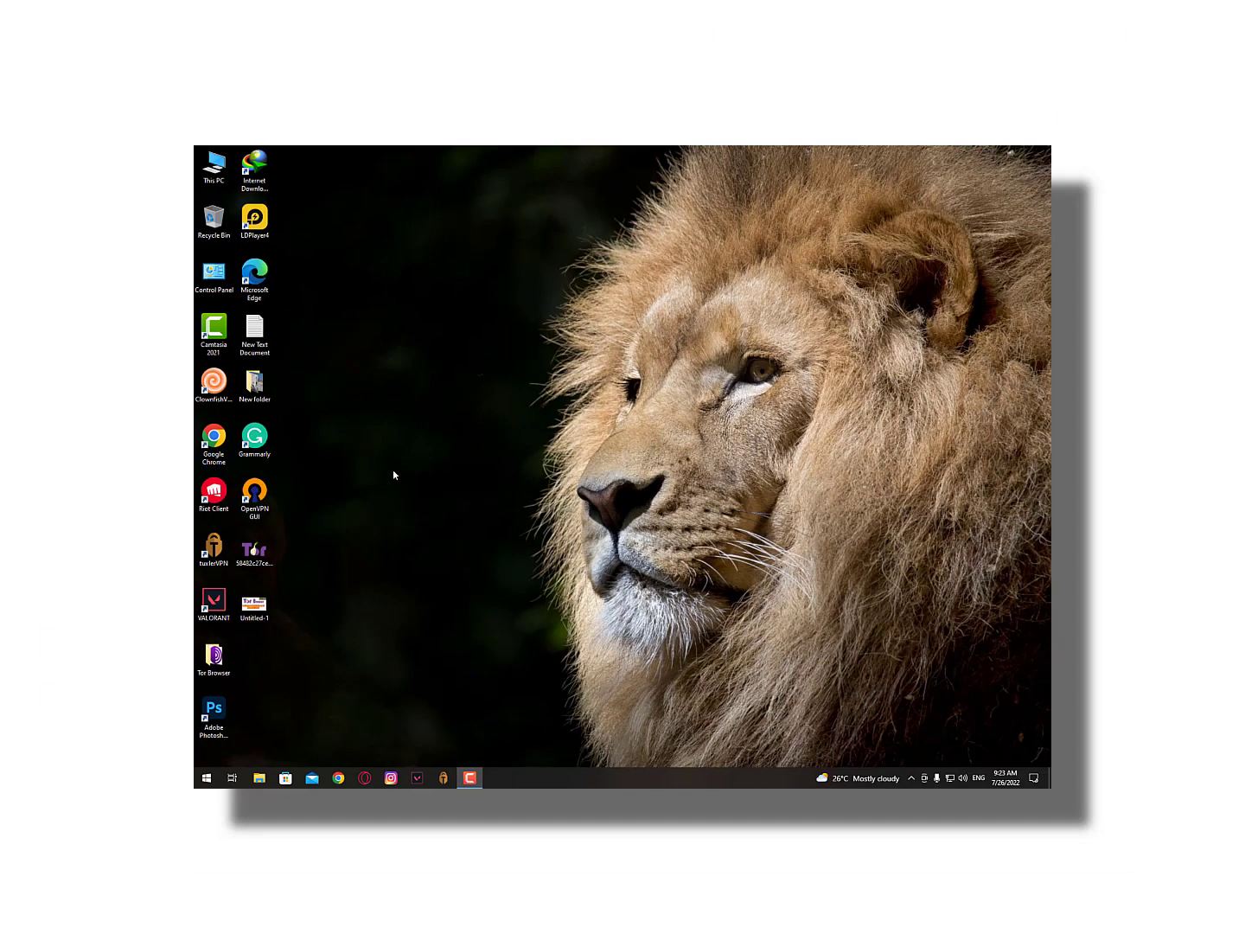
# Step: Open This PC and browse to the user's profile folder under C:\Users
pyautogui.moveTo(183, 586); pyautogui.dragTo(105, 740)
pyautogui.moveTo(172, 653); pyautogui.dragTo(164, 571)
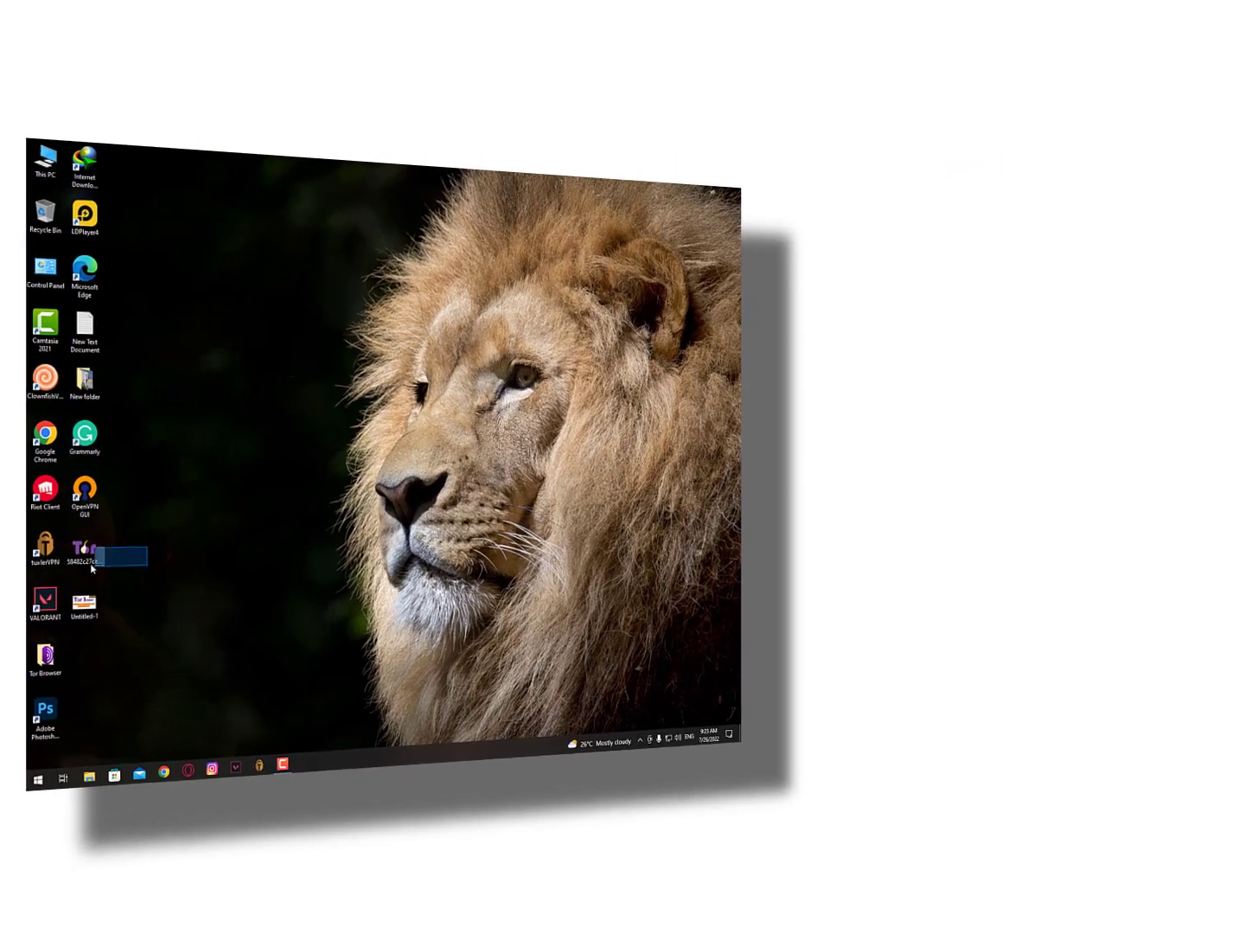
pyautogui.click(333, 477)
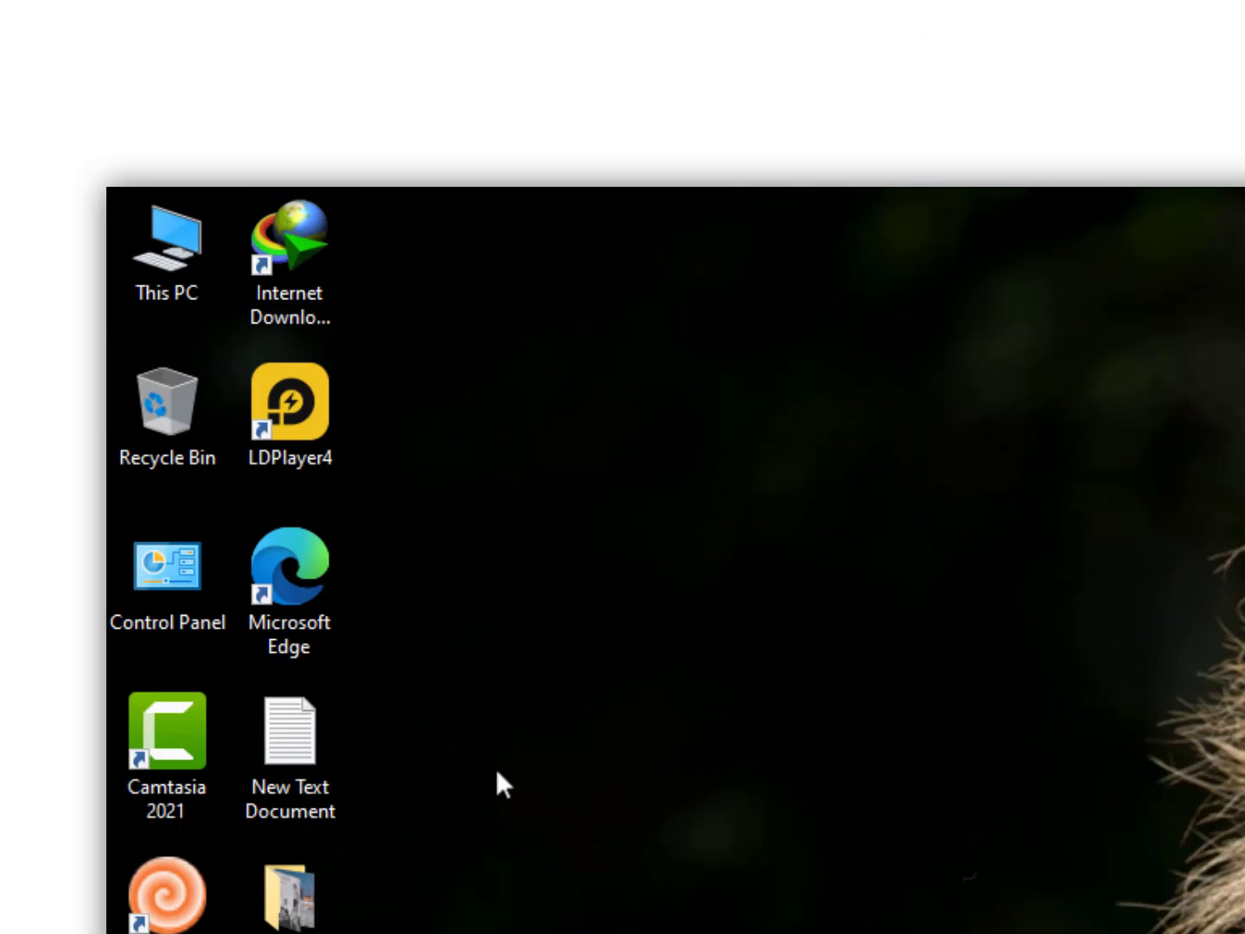
pyautogui.click(32, 34)
pyautogui.doubleClick(174, 257)
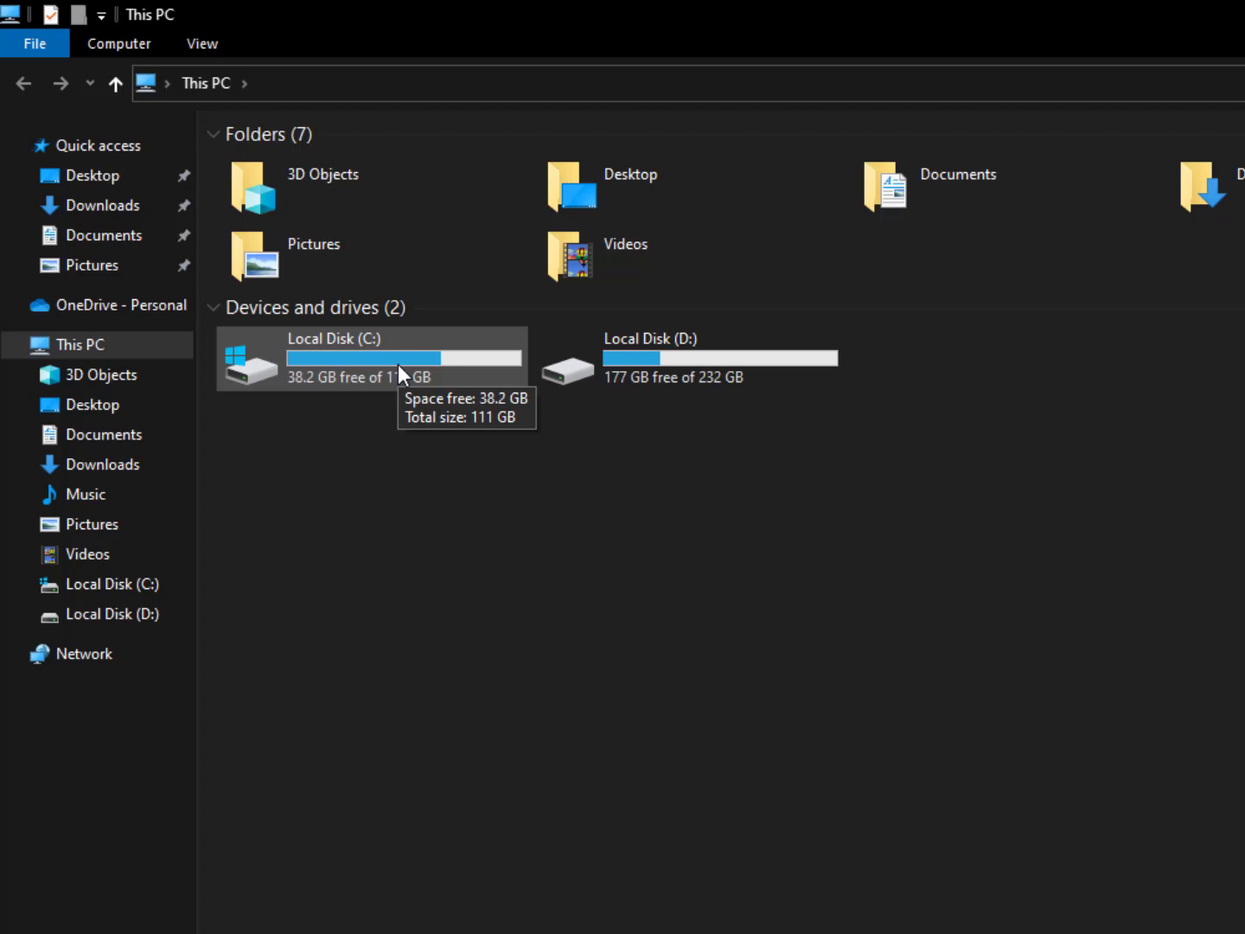
pyautogui.doubleClick(362, 344)
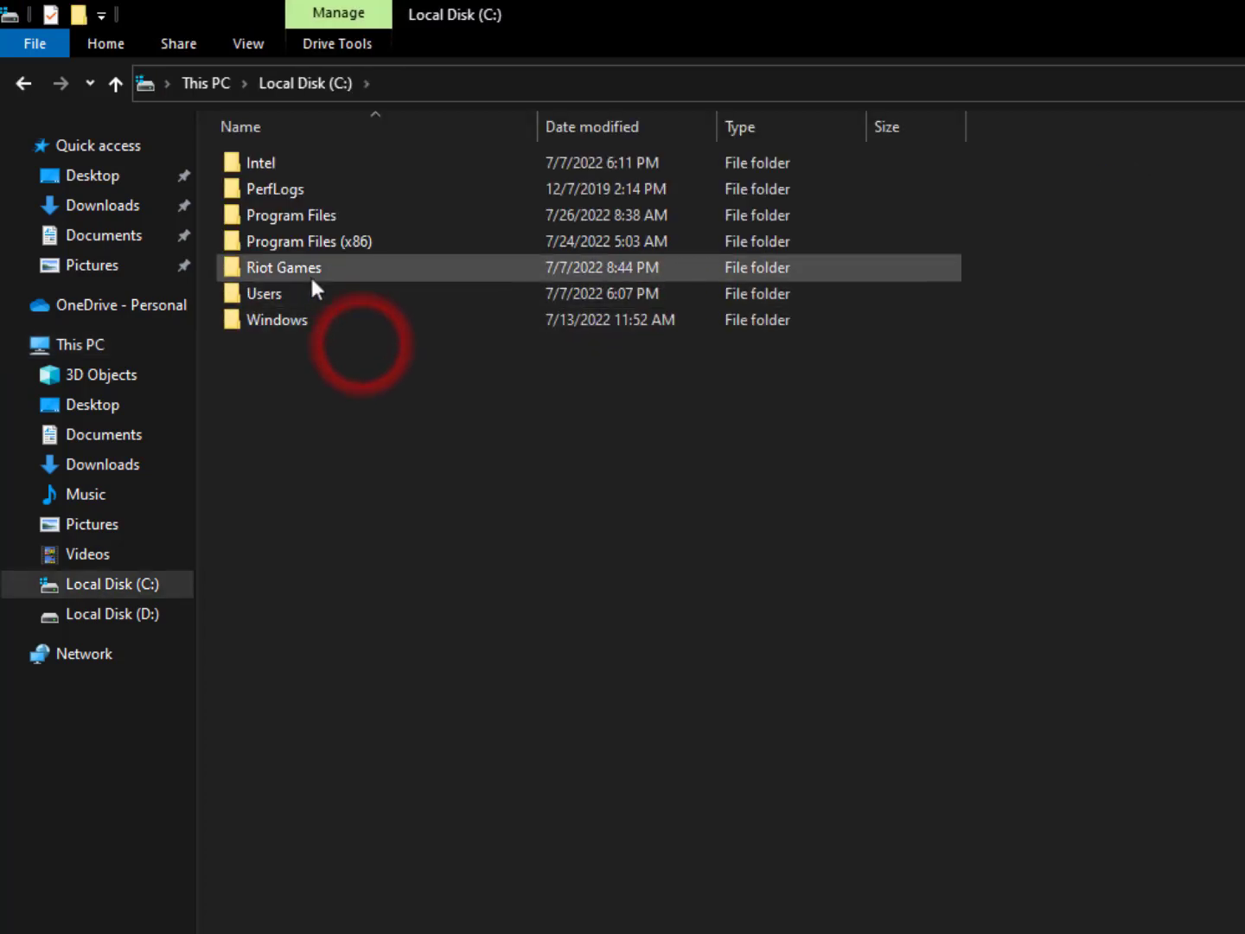
pyautogui.doubleClick(307, 285)
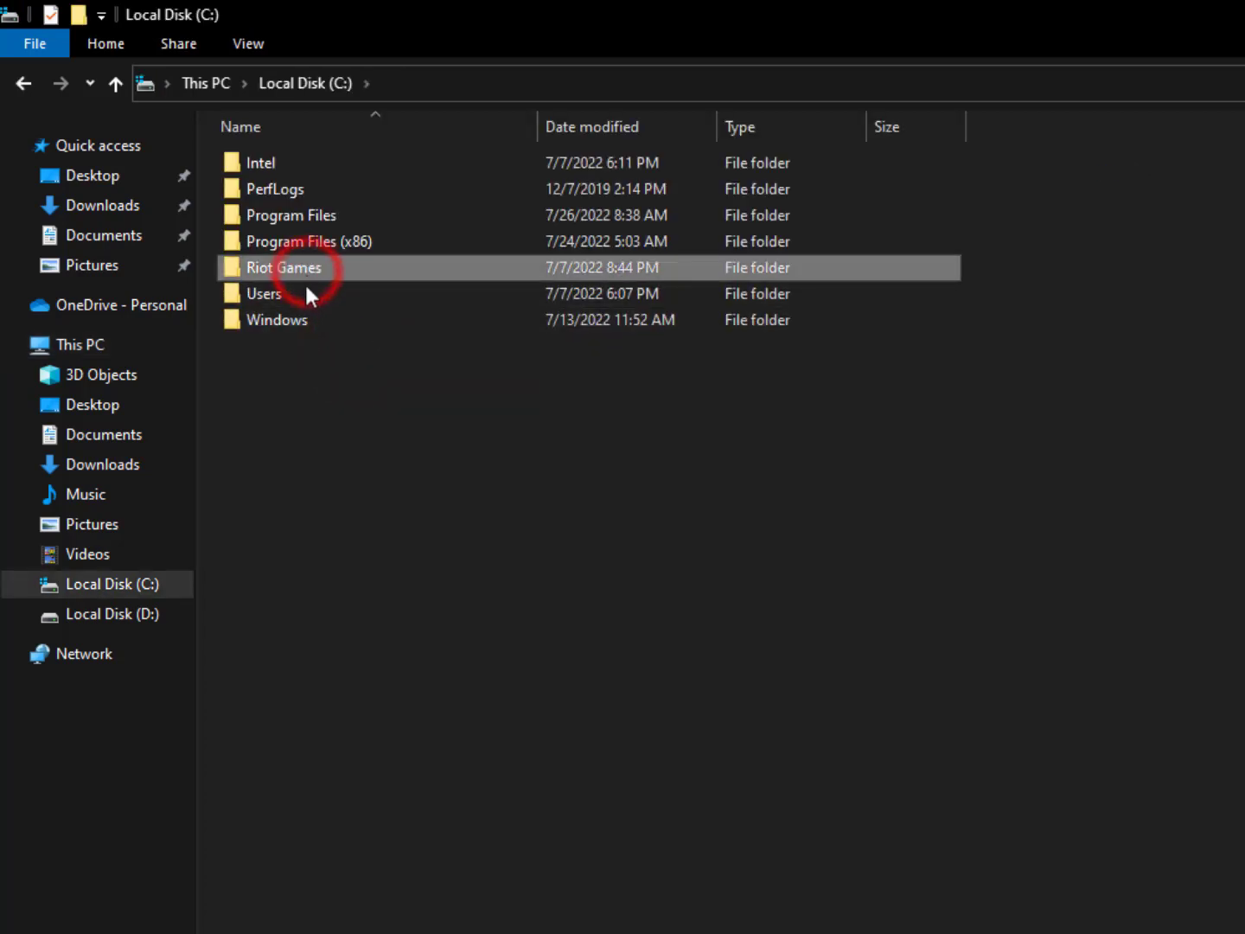
pyautogui.click(464, 77)
pyautogui.doubleClick(278, 167)
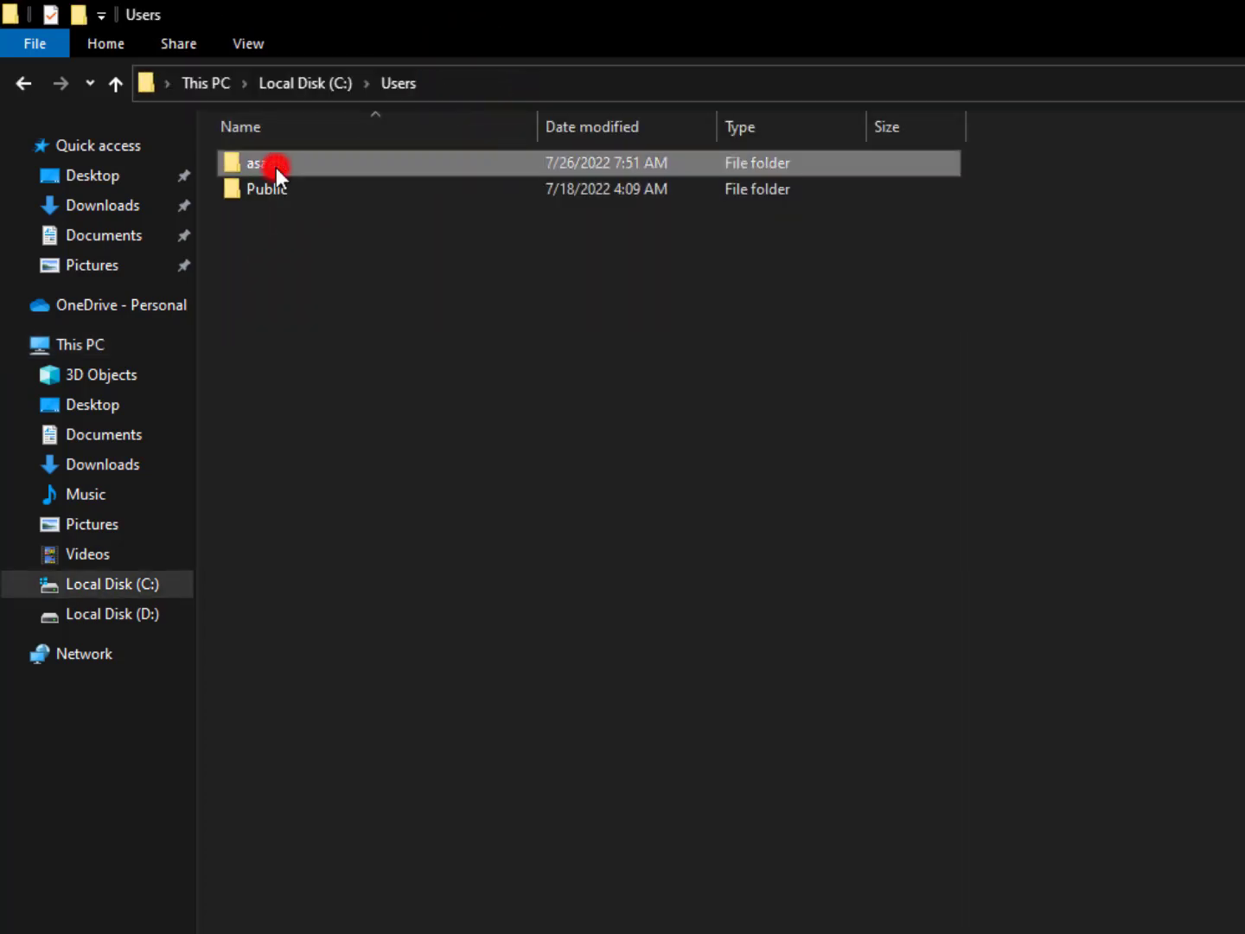
# Step: Go to AppData via the address bar, then into Local\VALORANT\Saved\Config
pyautogui.click(529, 76)
pyautogui.click(529, 76)
pyautogui.write('\\Users\\asadh\\')
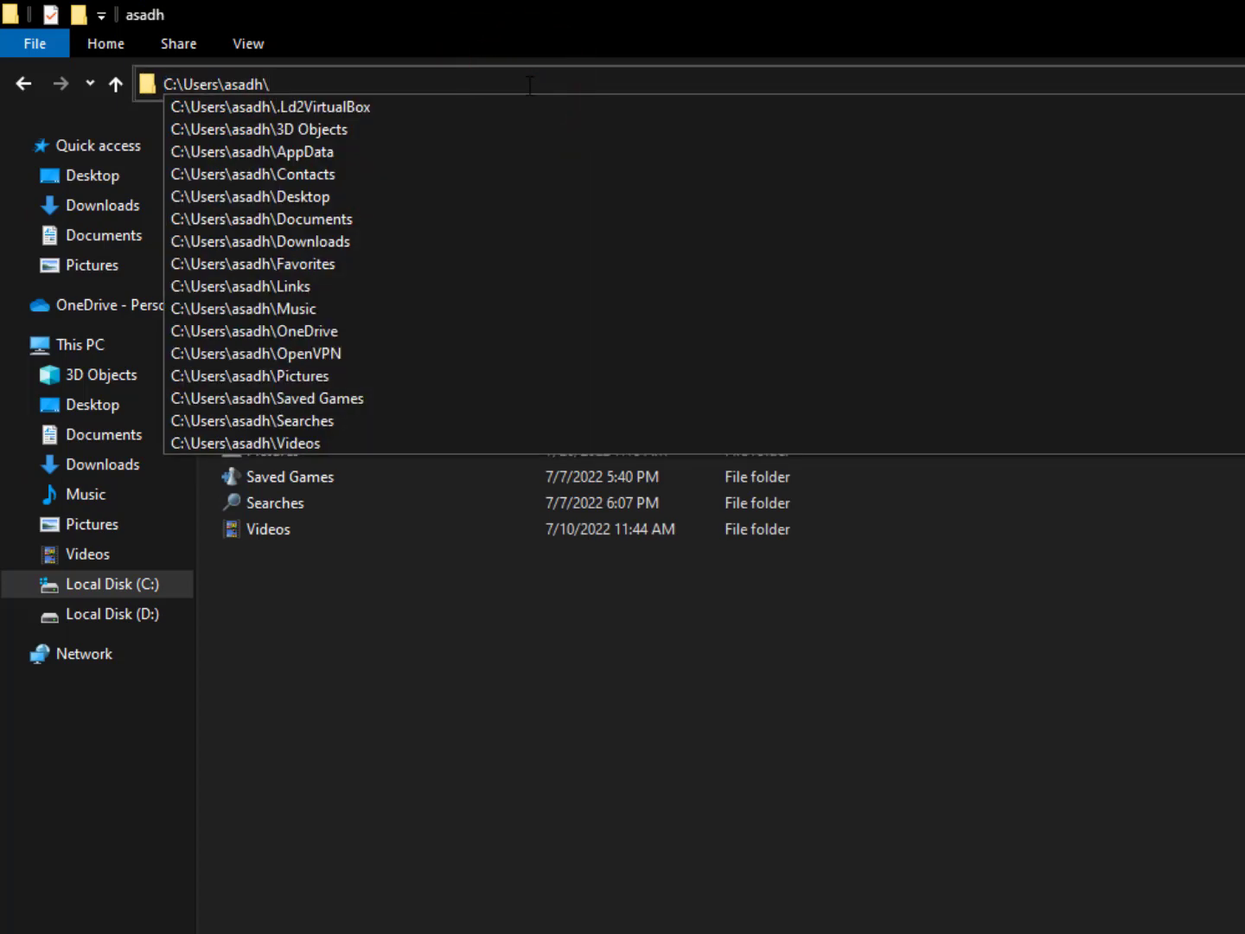
pyautogui.write('a')
pyautogui.press('Down')
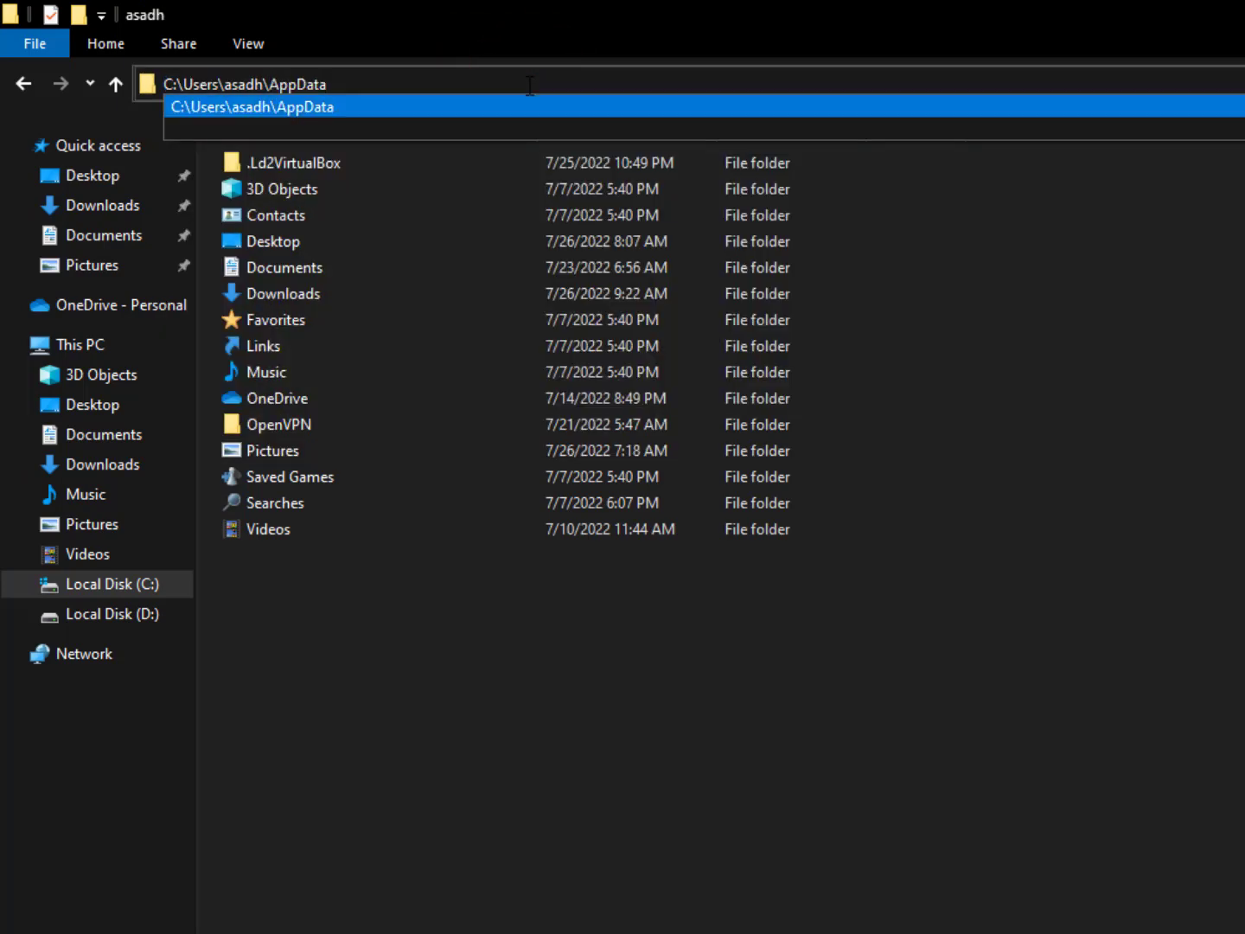
pyautogui.press('Return')
pyautogui.doubleClick(375, 158)
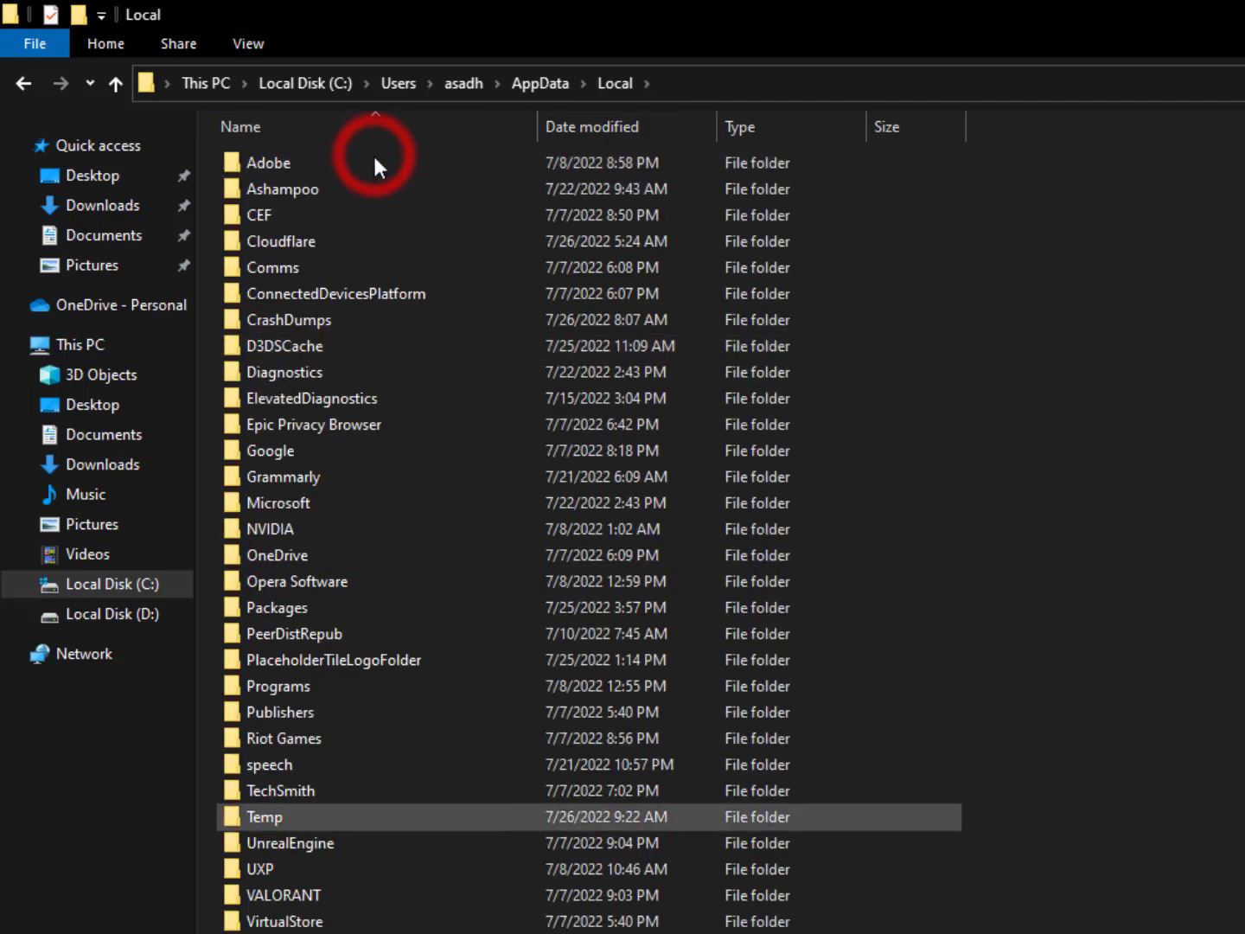
pyautogui.doubleClick(329, 892)
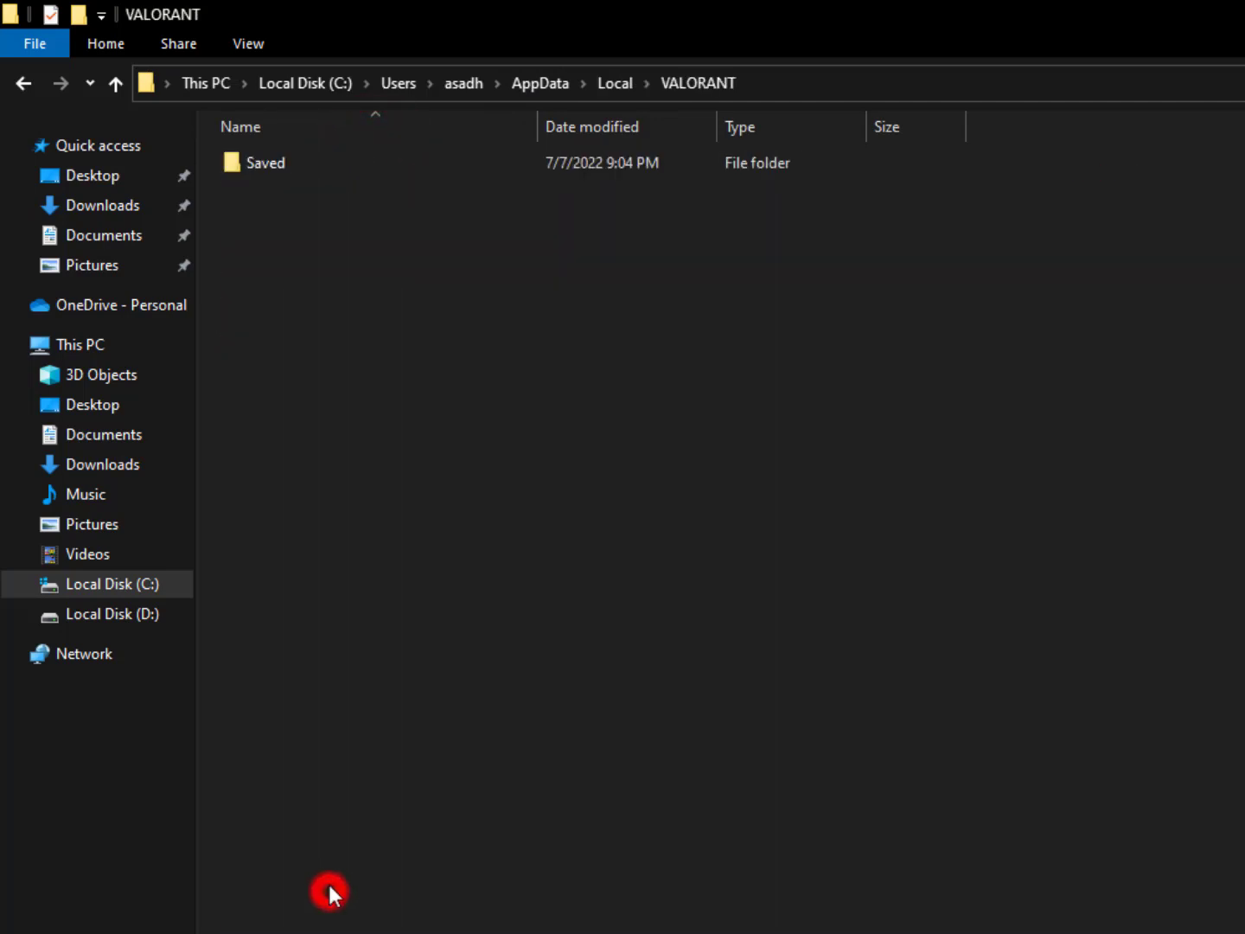
pyautogui.doubleClick(290, 163)
pyautogui.doubleClick(302, 166)
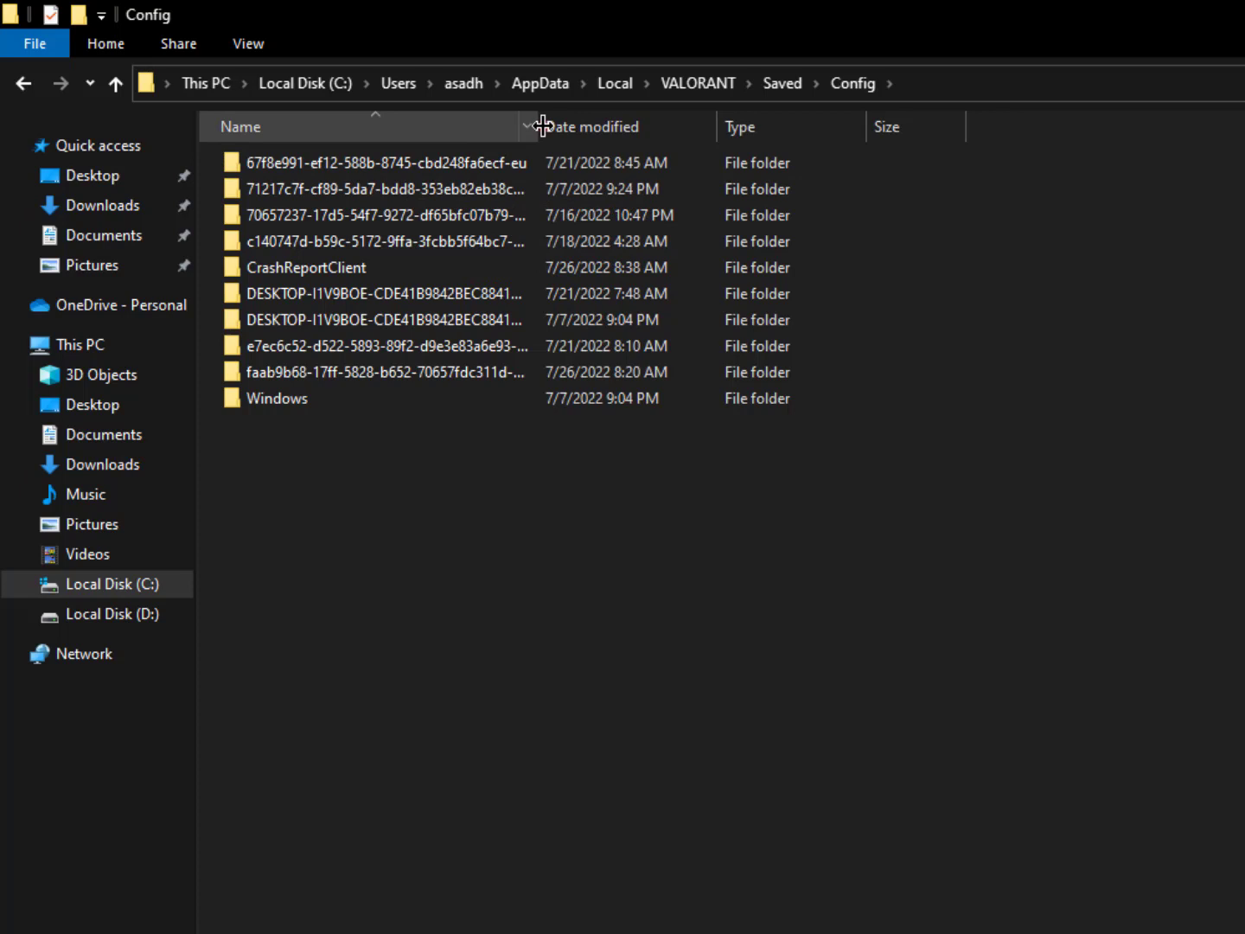
# Step: Widen the Name column and browse the Config subfolders, including the -ap and -eu DESKTOP folders
pyautogui.moveTo(539, 128); pyautogui.dragTo(641, 124)
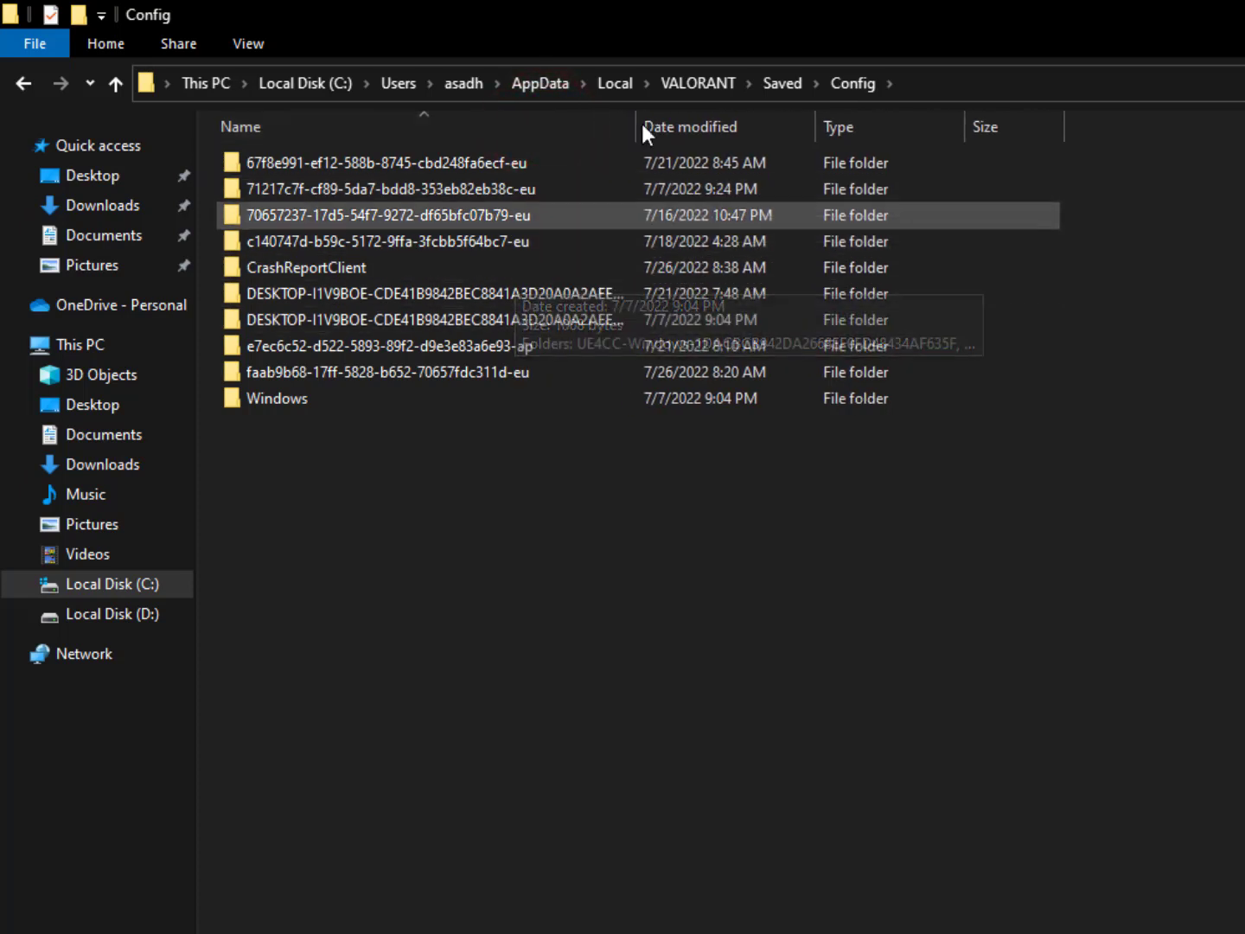
pyautogui.moveTo(638, 126); pyautogui.dragTo(778, 126)
pyautogui.press('Down')
pyautogui.press('Down')
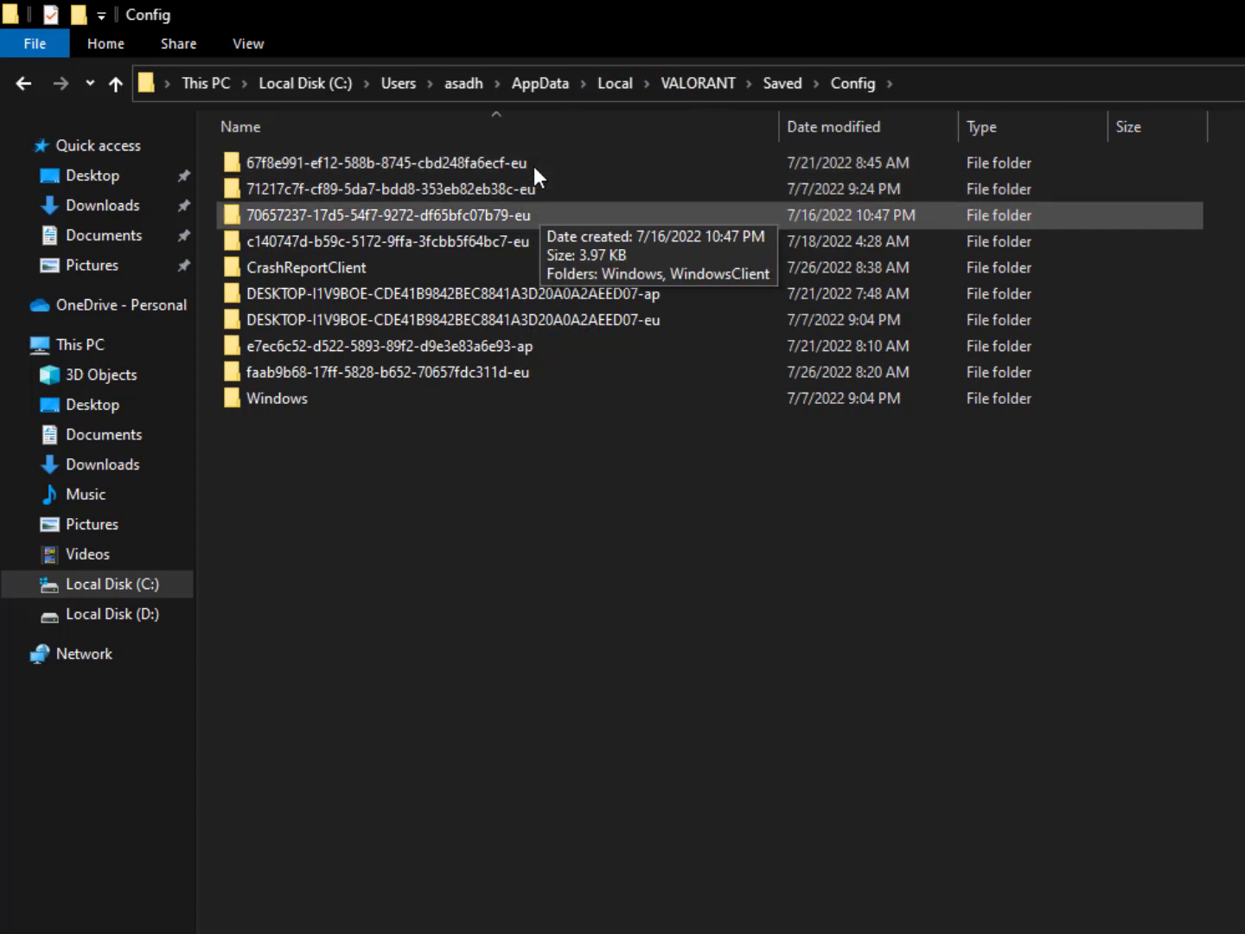
pyautogui.press('Down')
pyautogui.press('Down')
pyautogui.press('Down')
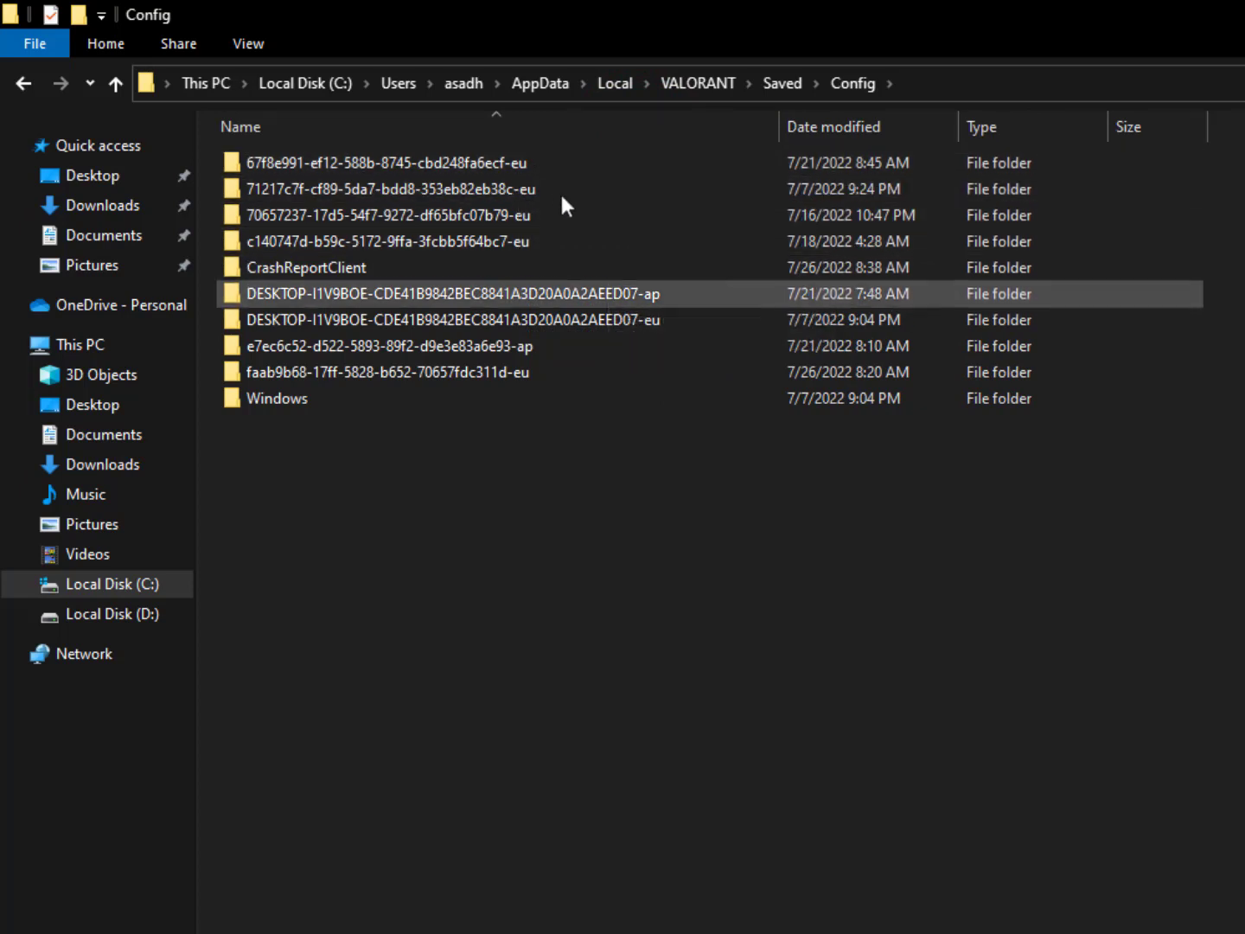
pyautogui.press('Down')
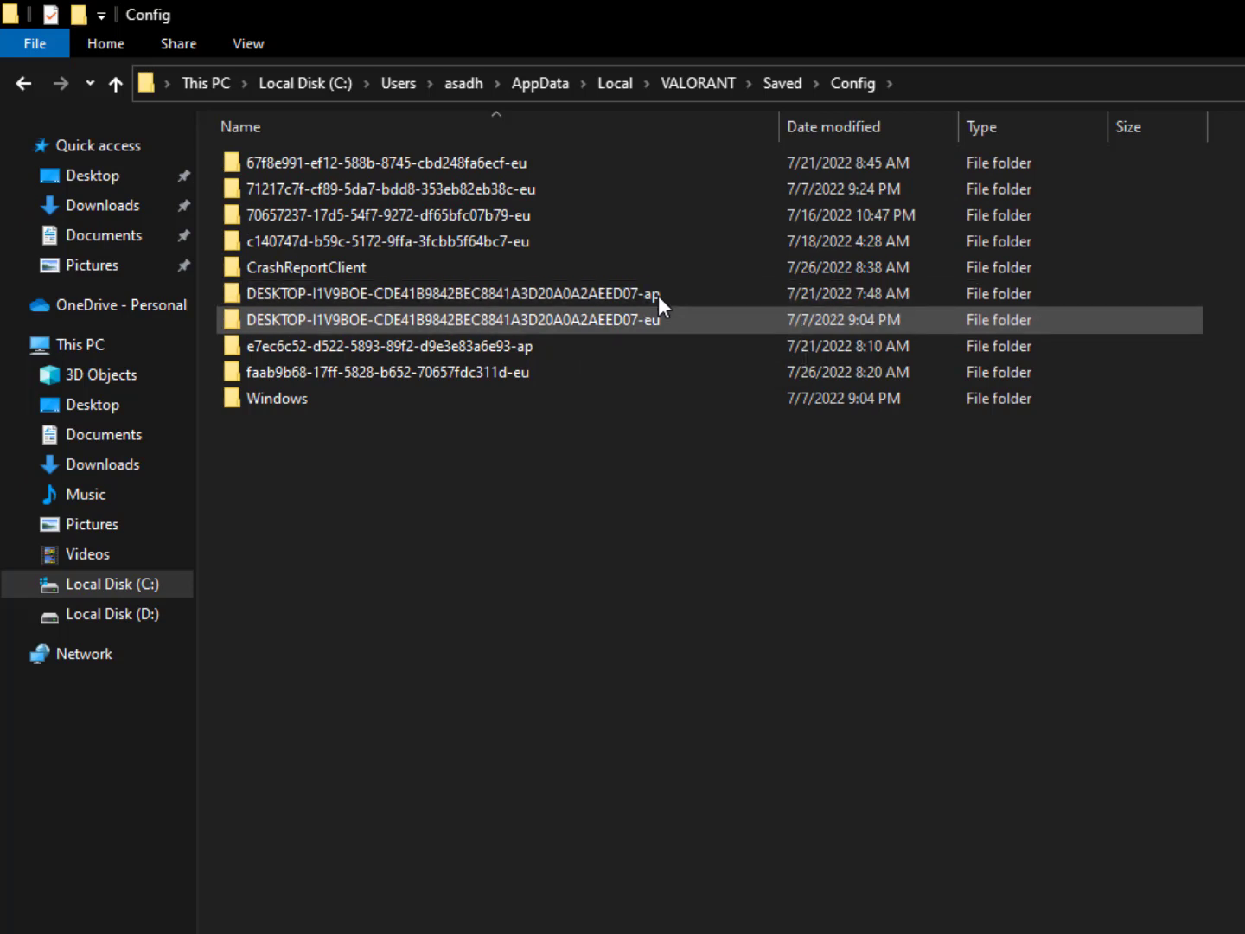
pyautogui.click(658, 295)
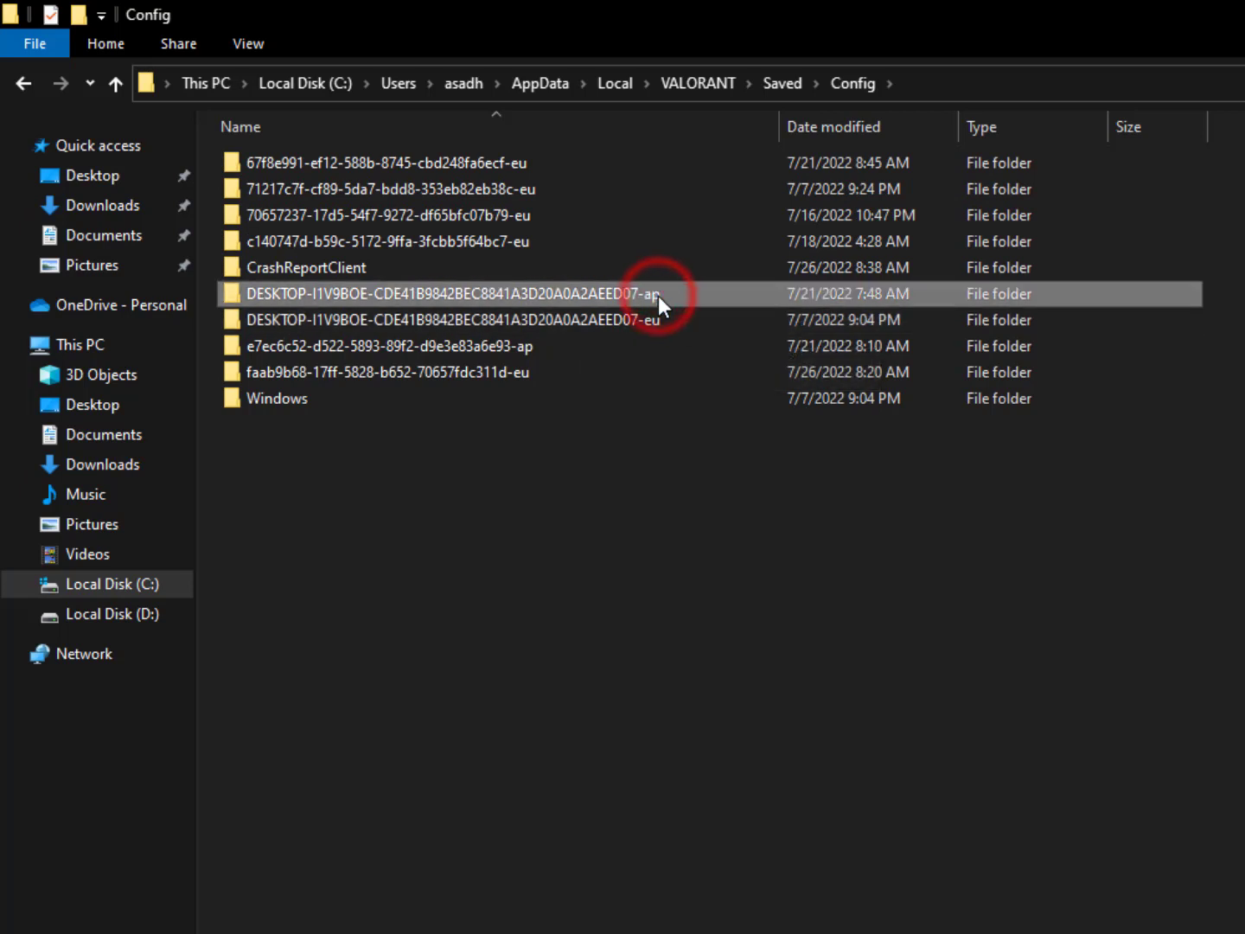
pyautogui.hotkey('shift', 'Down')
pyautogui.hotkey('shift', 'Up')
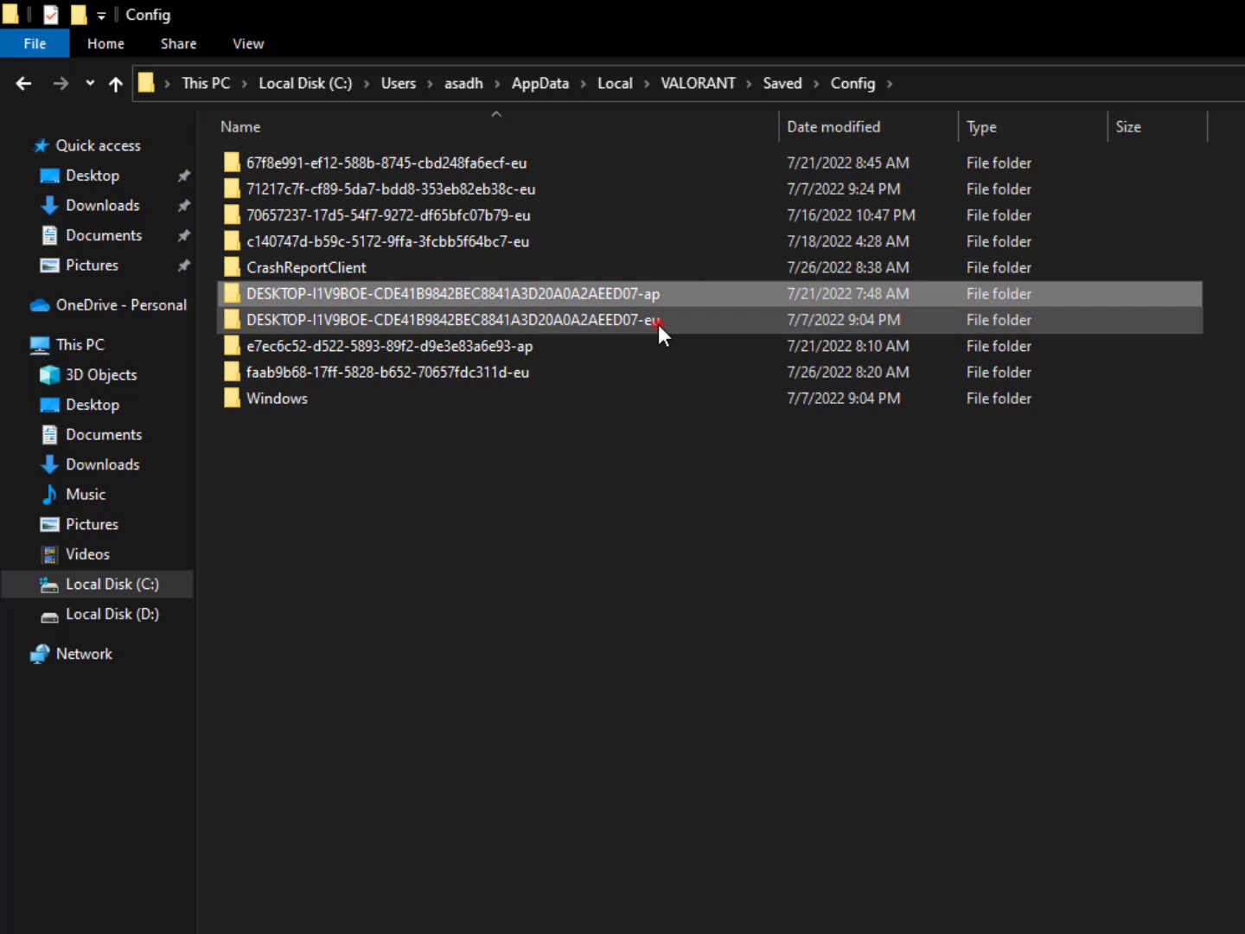
pyautogui.click(657, 324)
pyautogui.hotkey('shift', 'Up')
pyautogui.hotkey('shift', 'Down')
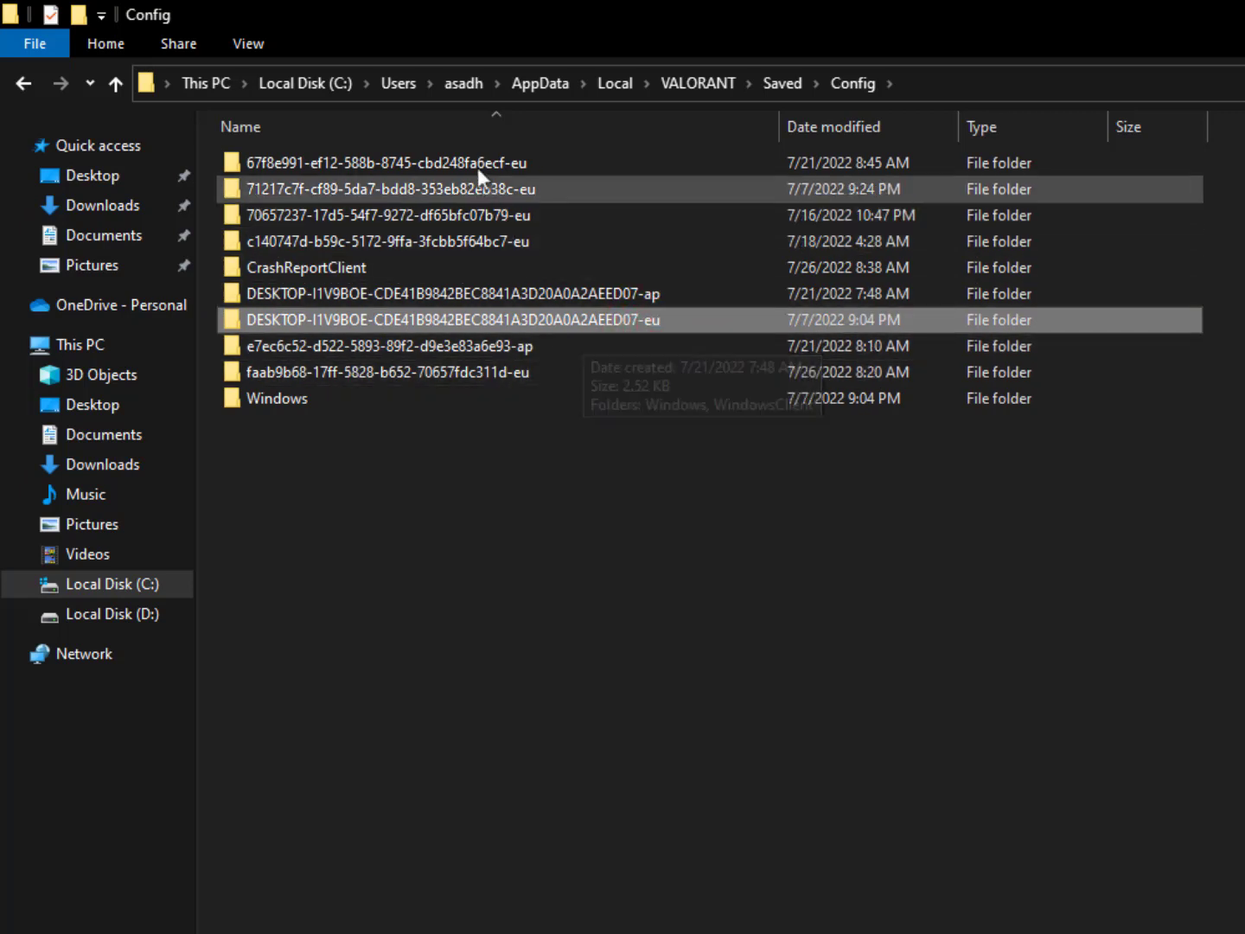
# Step: Open the first long-ID folder and its Windows subfolder
pyautogui.doubleClick(474, 164)
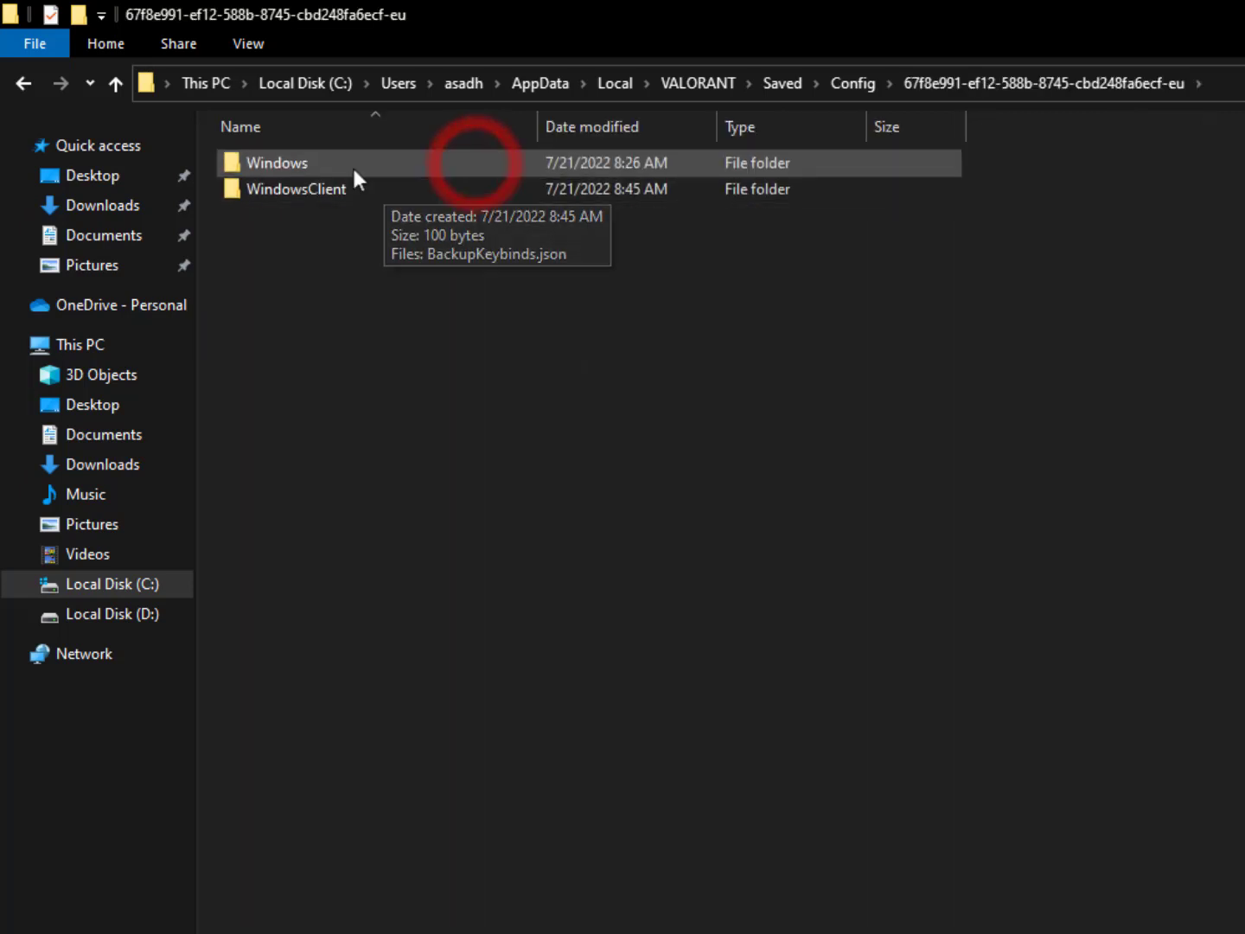
pyautogui.click(323, 169)
pyautogui.doubleClick(322, 170)
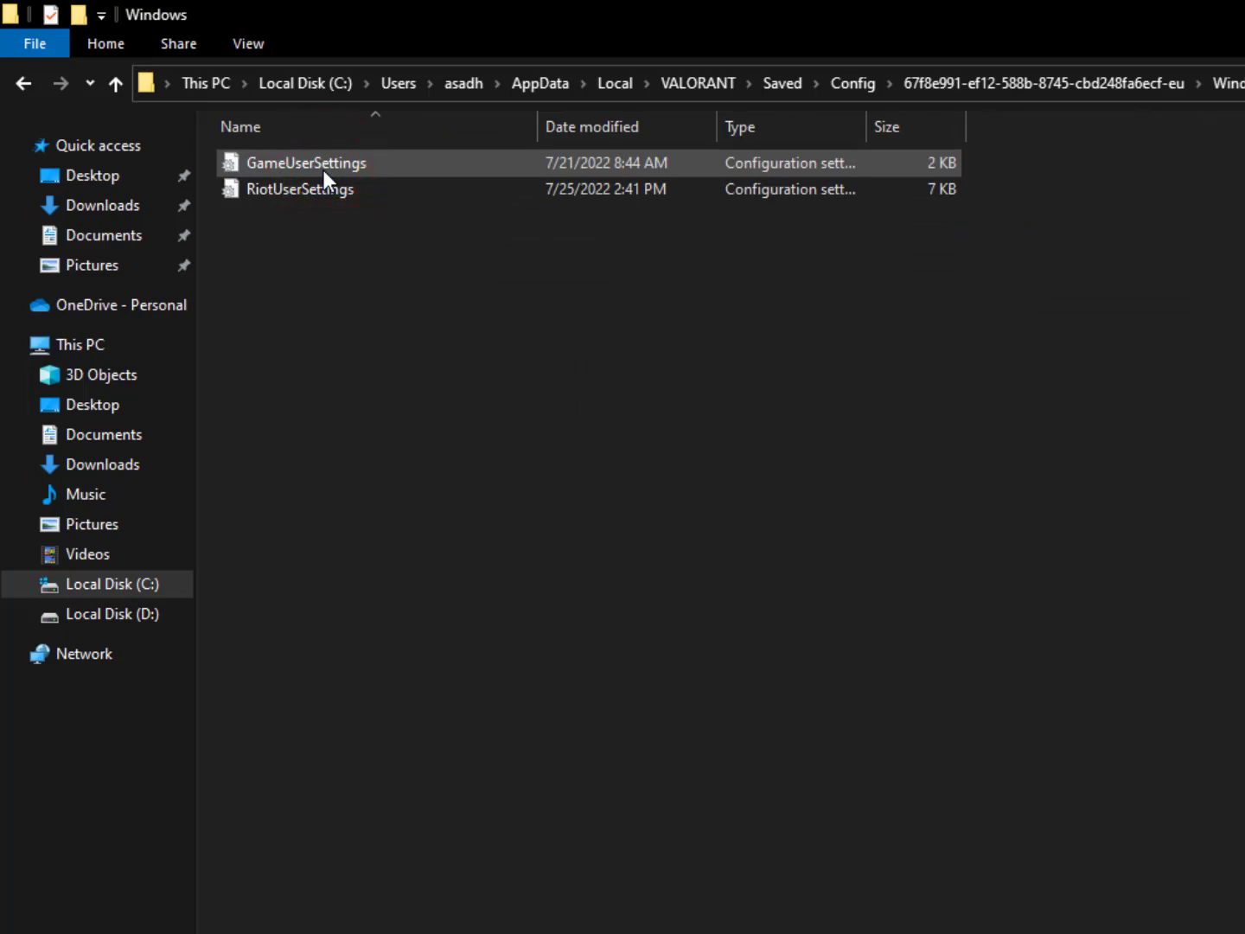
# Step: Open GameUserSettings in Notepad and check ScalabilityGroups: ResolutionQuality 60, other qualities 0
pyautogui.doubleClick(323, 169)
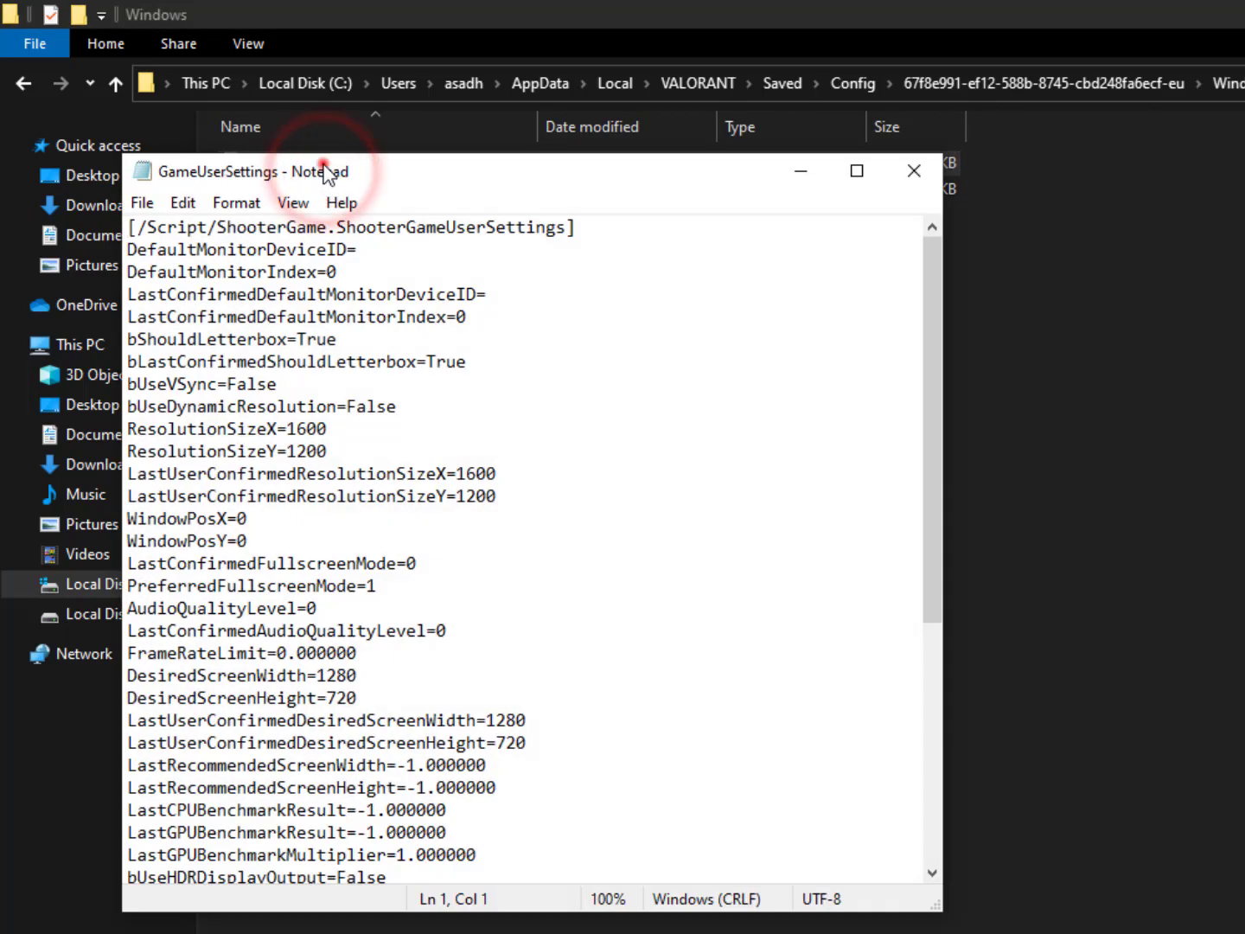
pyautogui.moveTo(322, 233); pyautogui.dragTo(313, 136)
pyautogui.scroll(-6, 314, 143)
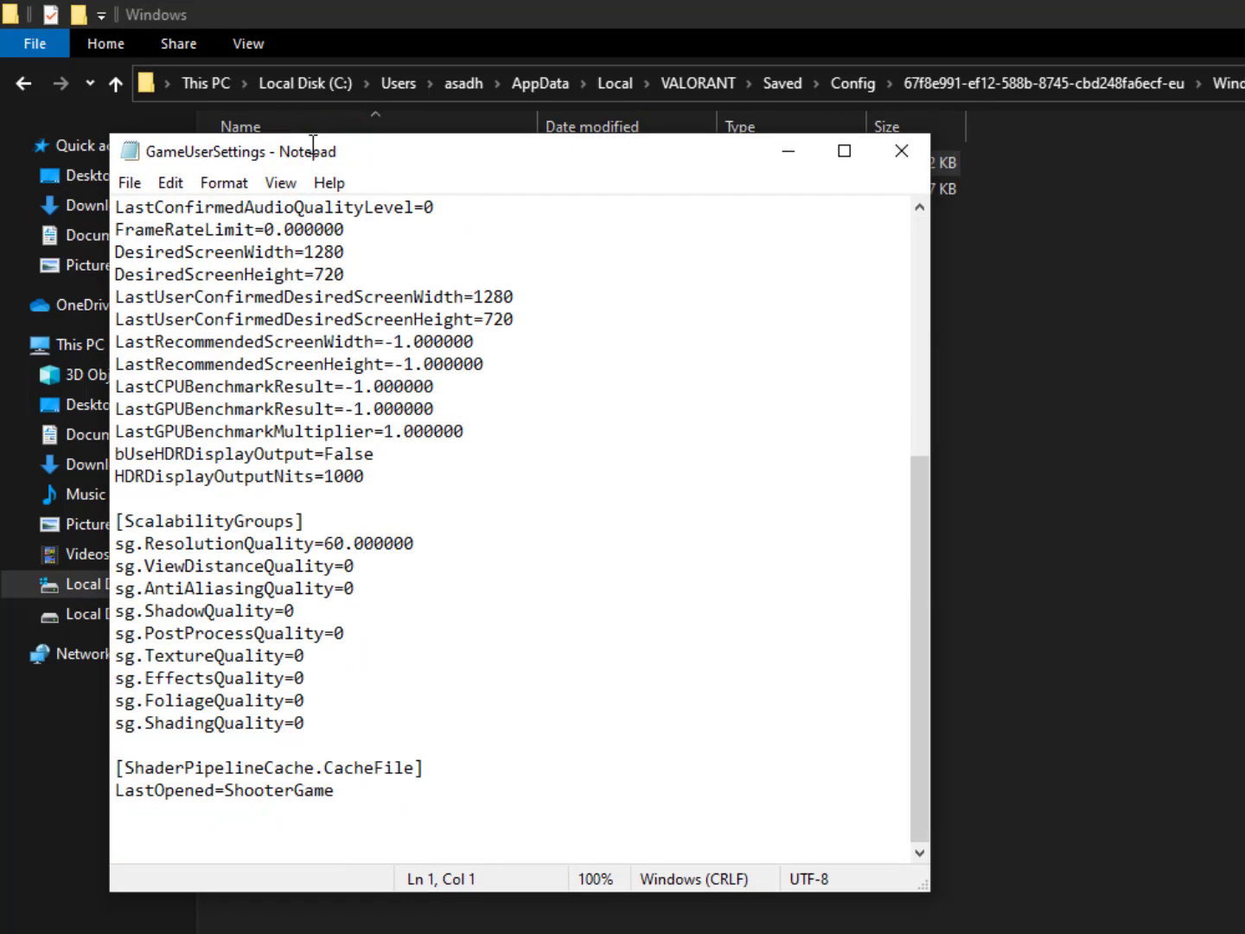
pyautogui.click(336, 542)
pyautogui.click(354, 567)
pyautogui.moveTo(354, 567); pyautogui.dragTo(336, 568)
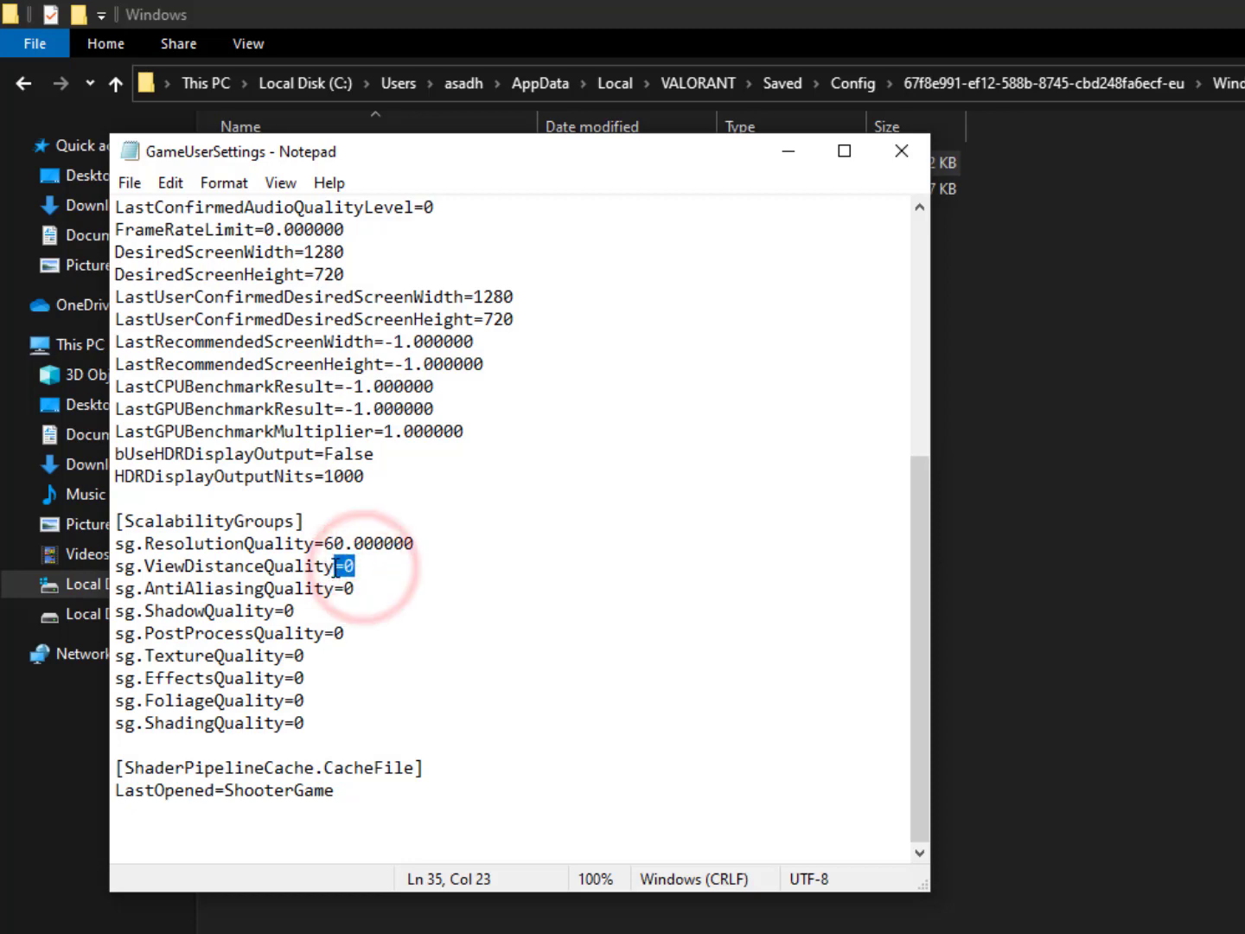
# Step: Close Notepad and set GameUserSettings to Read-only through its Properties
pyautogui.click(901, 151)
pyautogui.rightClick(273, 153)
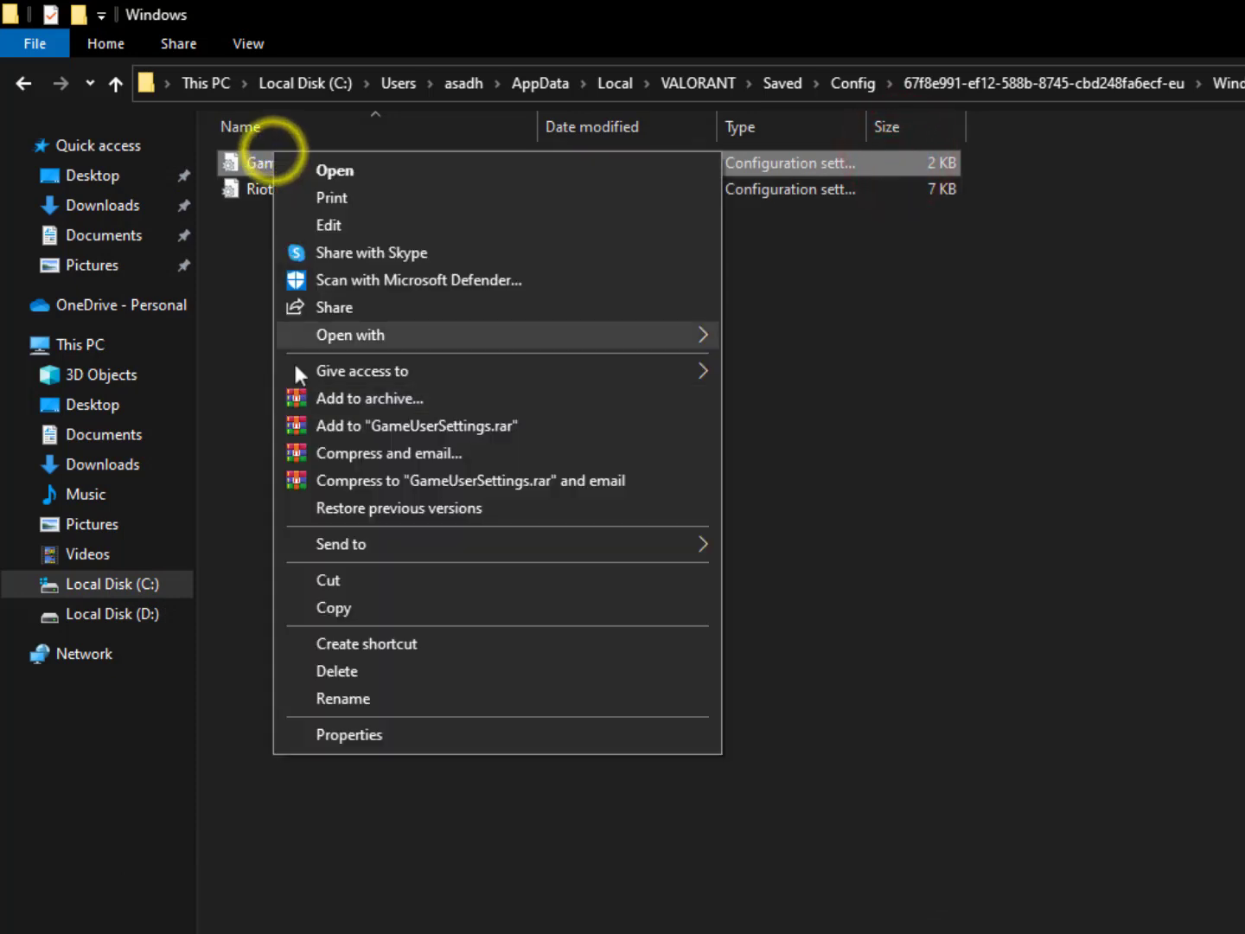
pyautogui.click(333, 732)
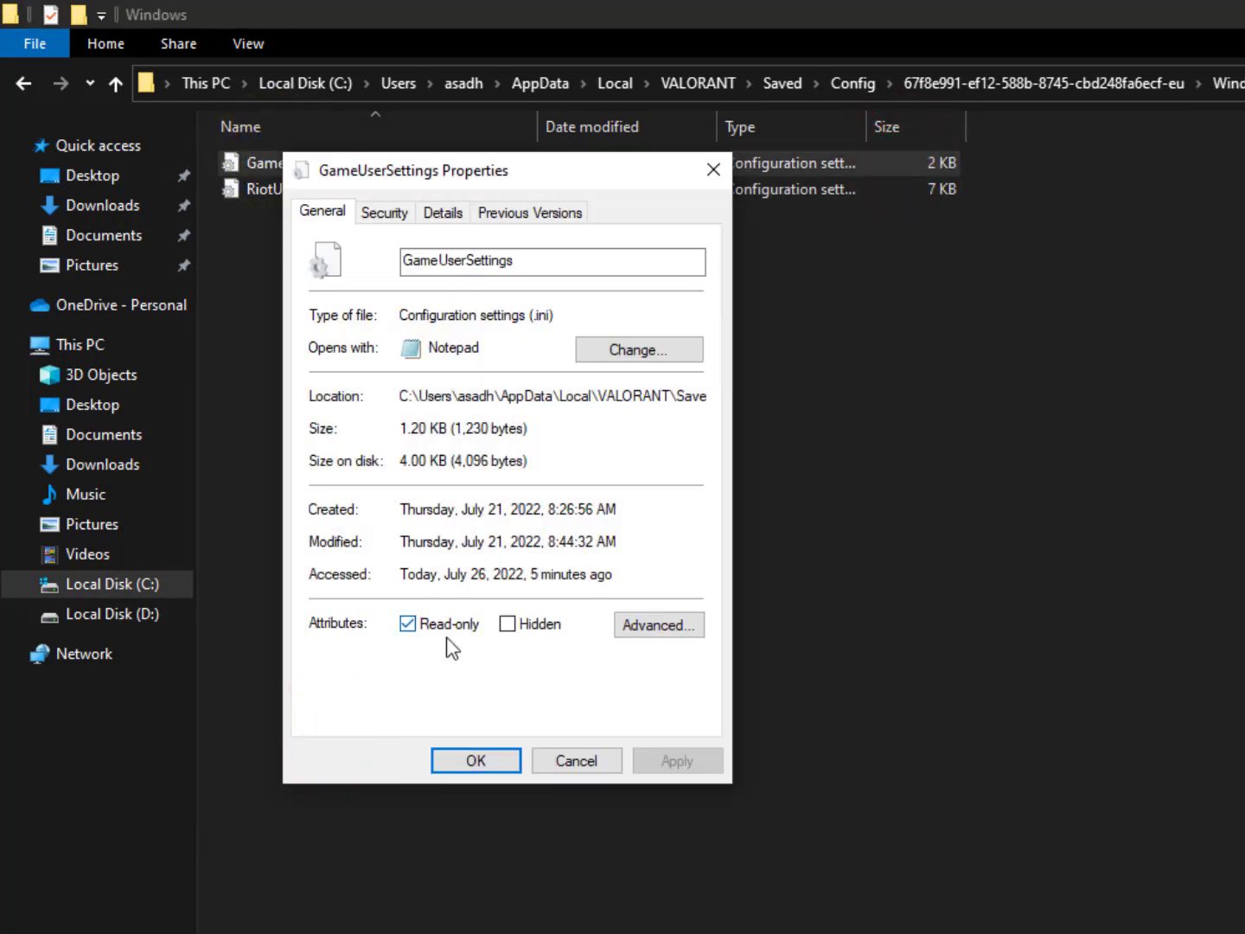
pyautogui.click(479, 760)
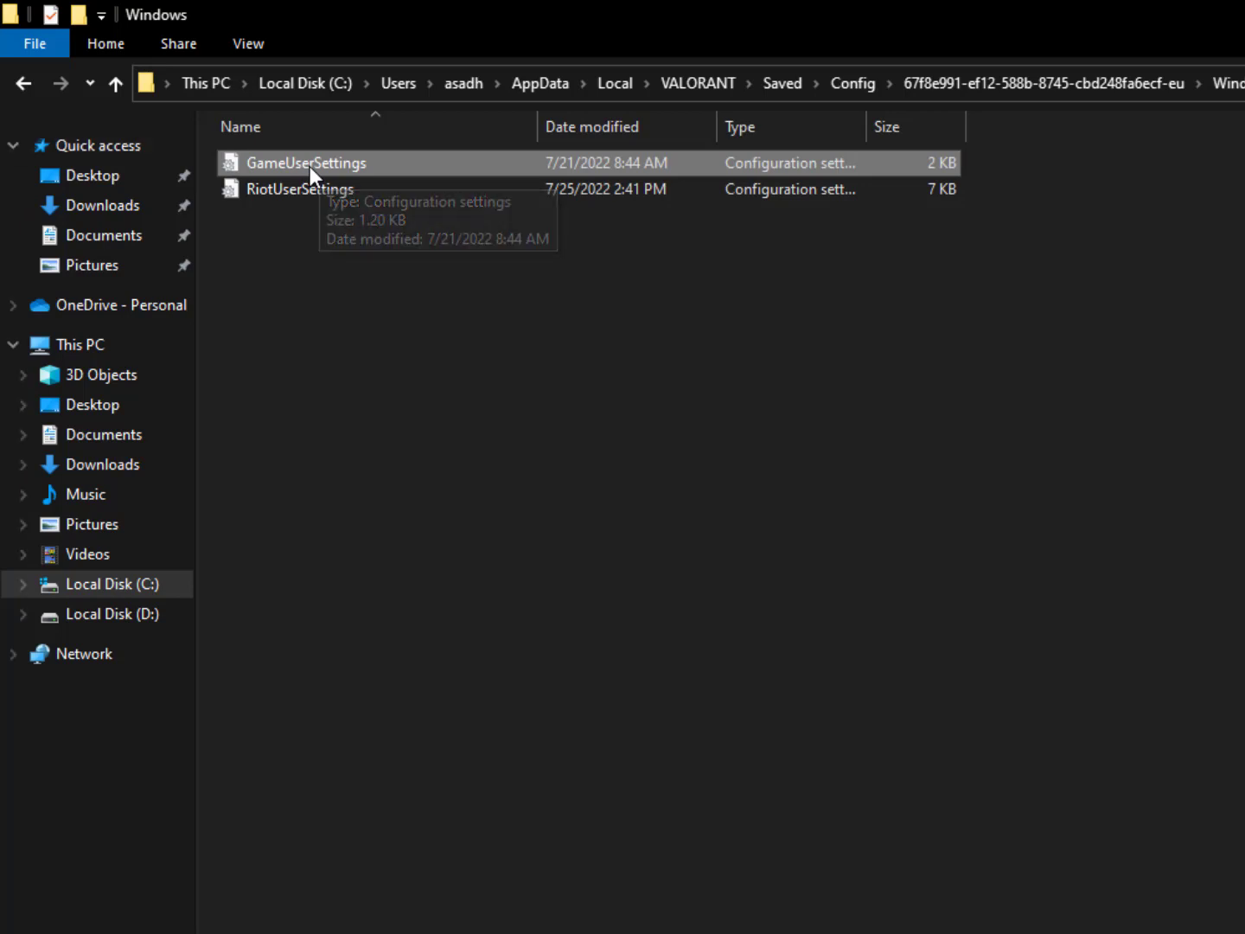
# Step: Go back twice to the Config folder, then close File Explorer
pyautogui.click(27, 76)
pyautogui.click(26, 82)
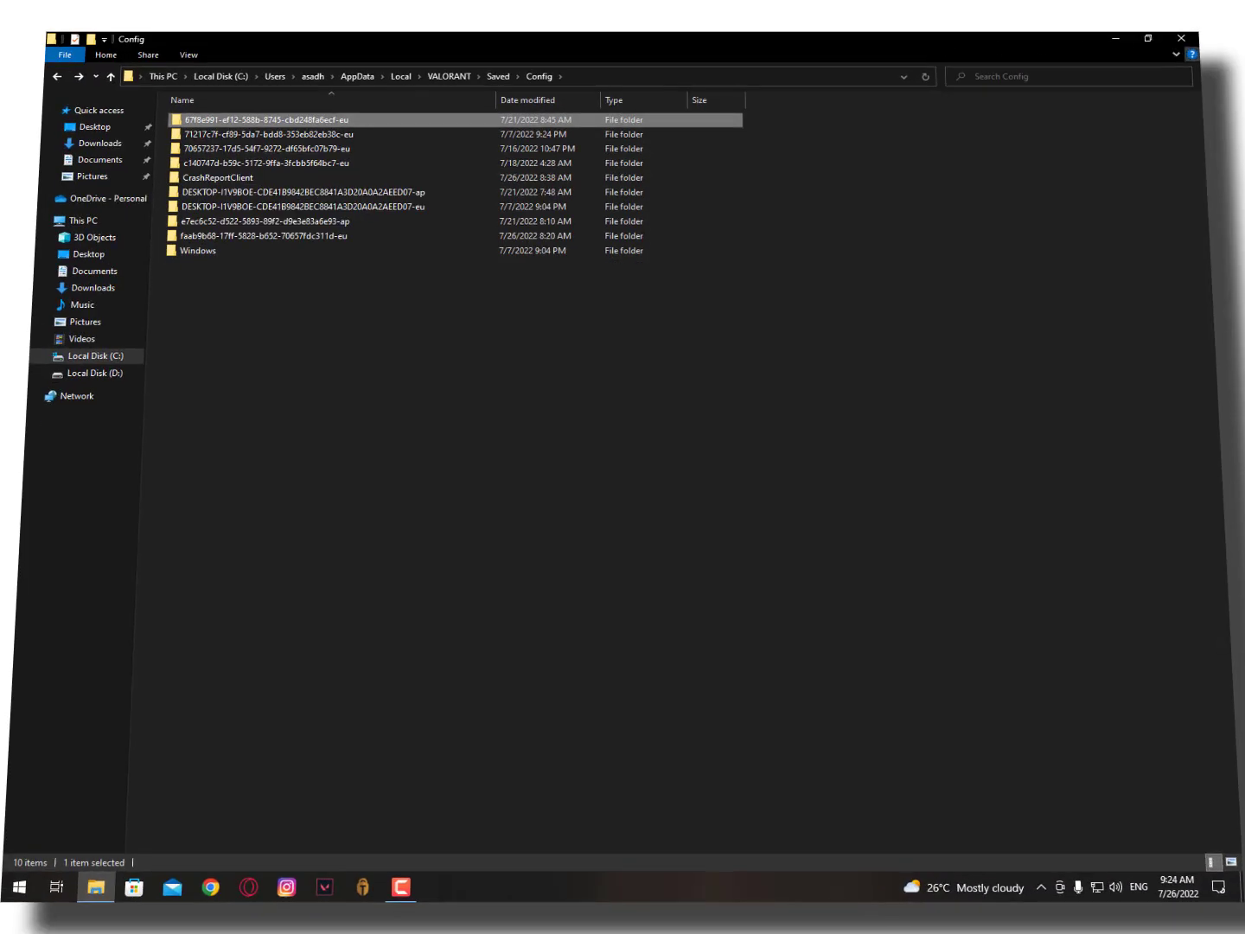
pyautogui.click(1187, 39)
pyautogui.click(495, 175)
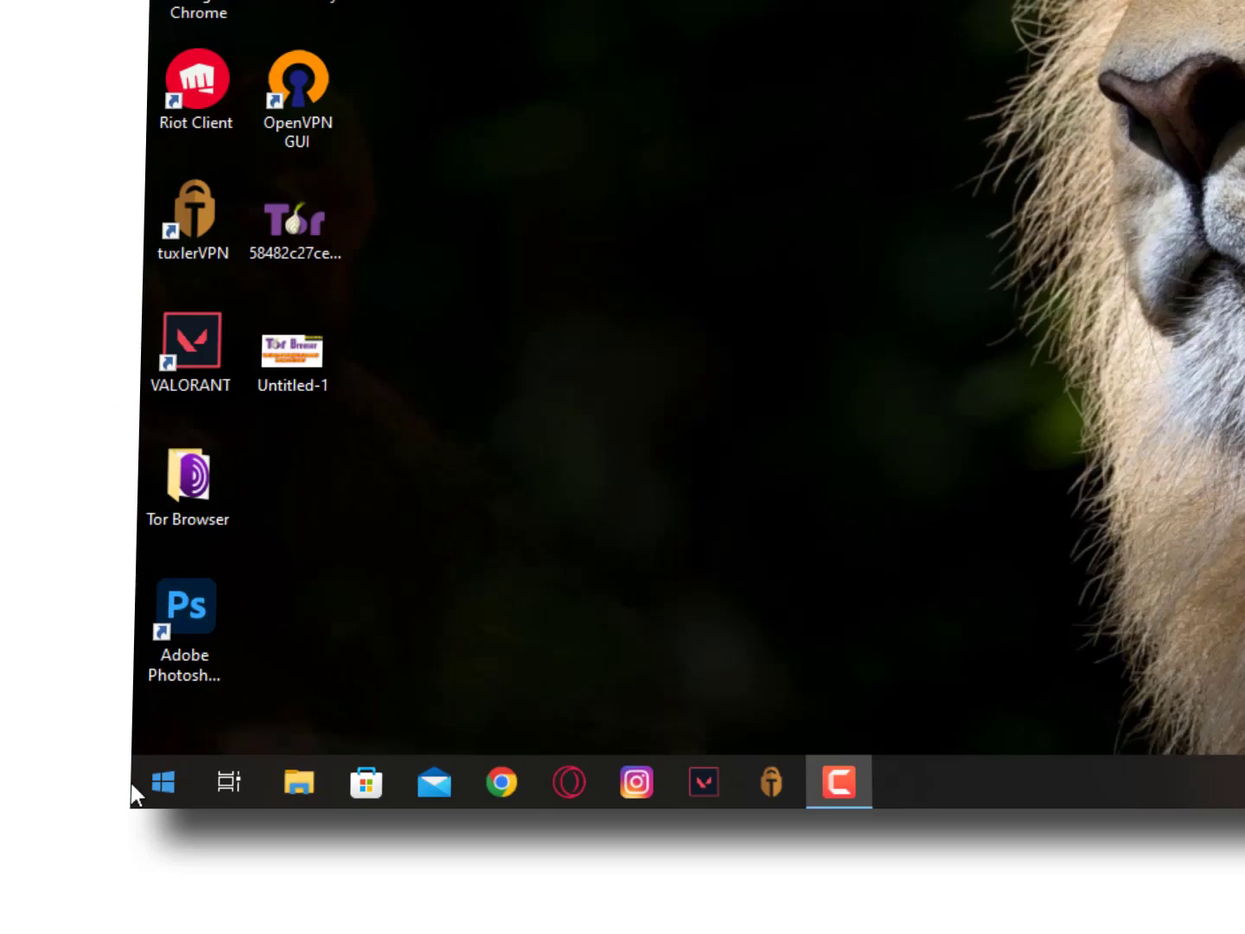
# Step: Launch Command Prompt from Start and run 'ping google.com'
pyautogui.click(20, 886)
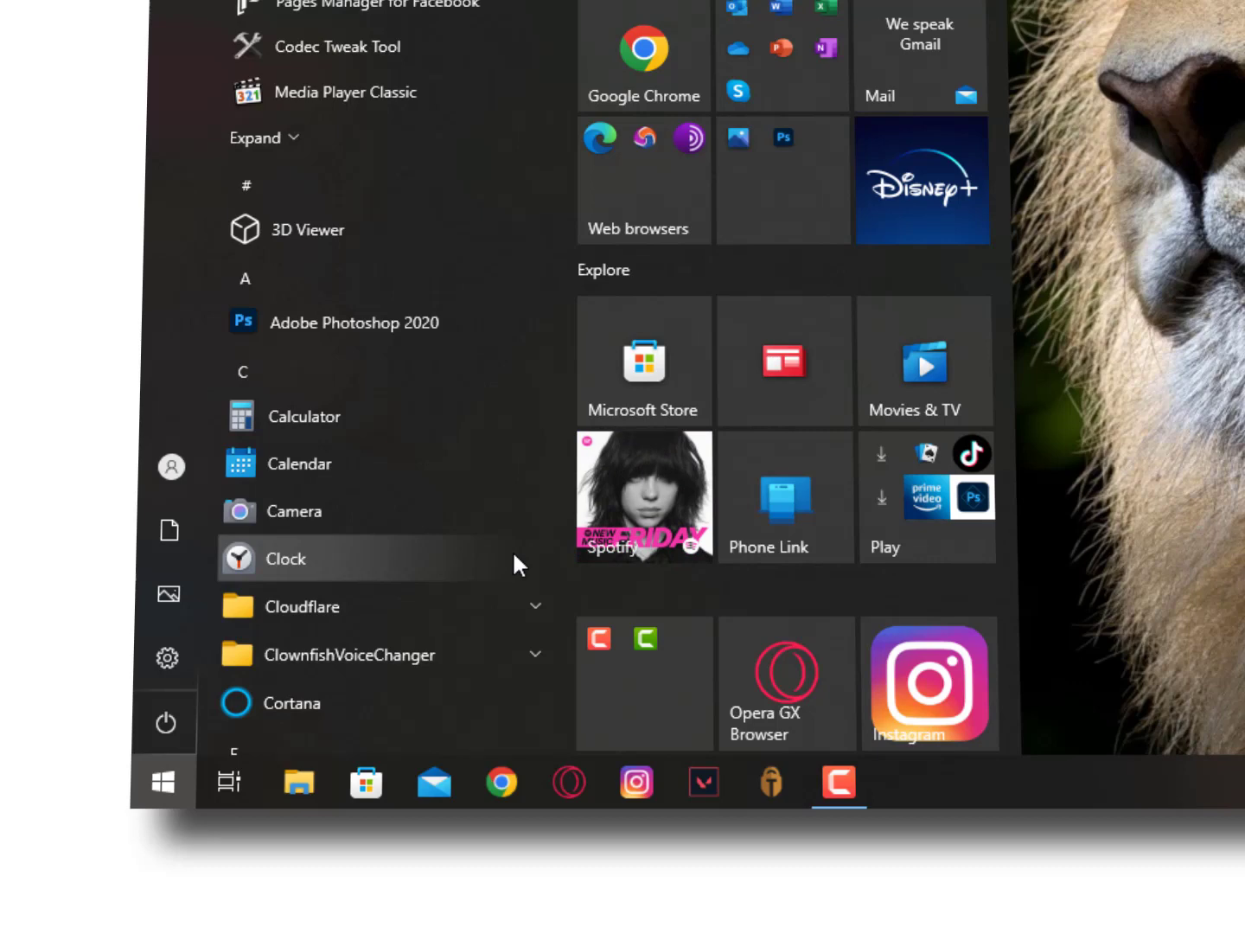
pyautogui.write('cmd')
pyautogui.press('Return')
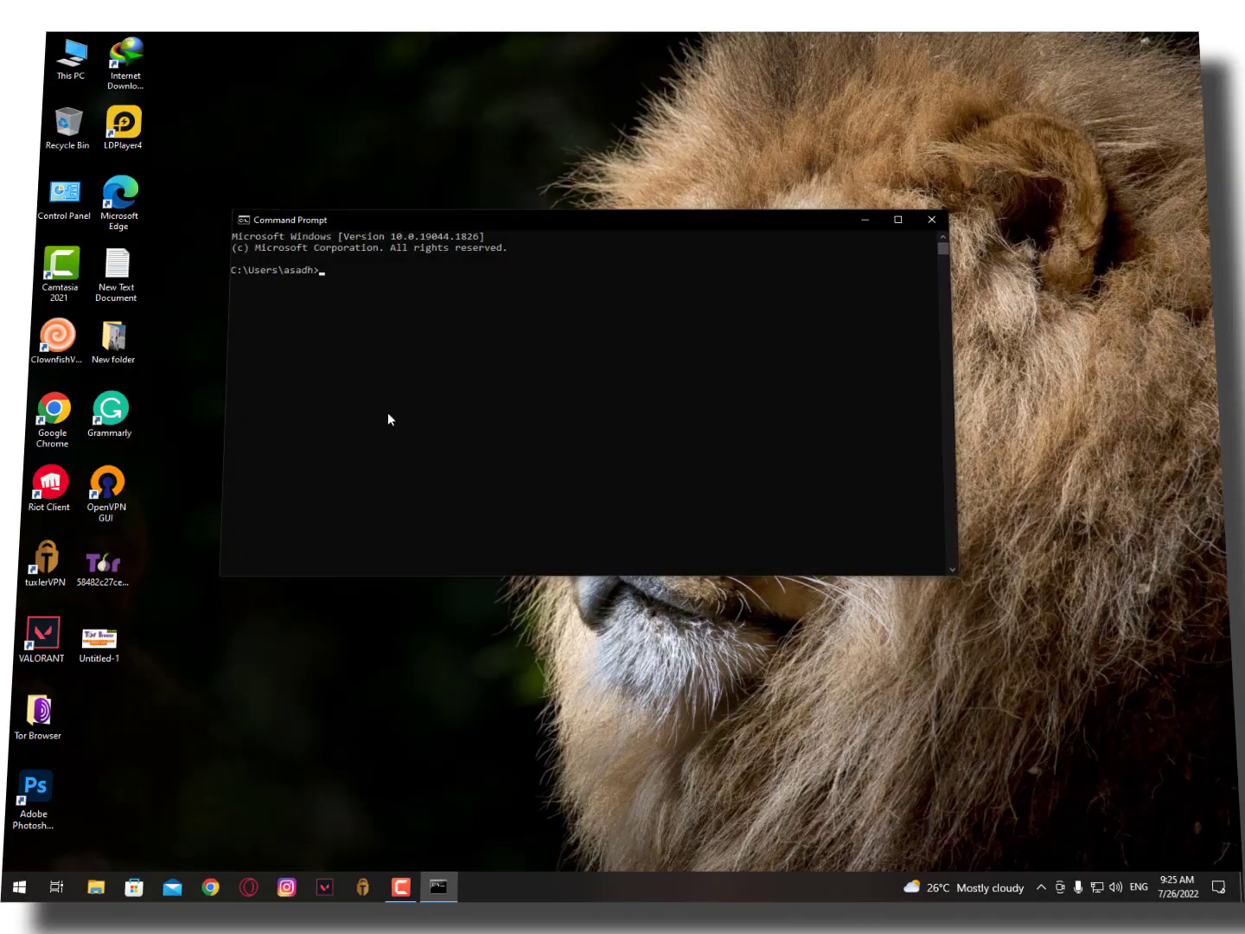
pyautogui.write('ping')
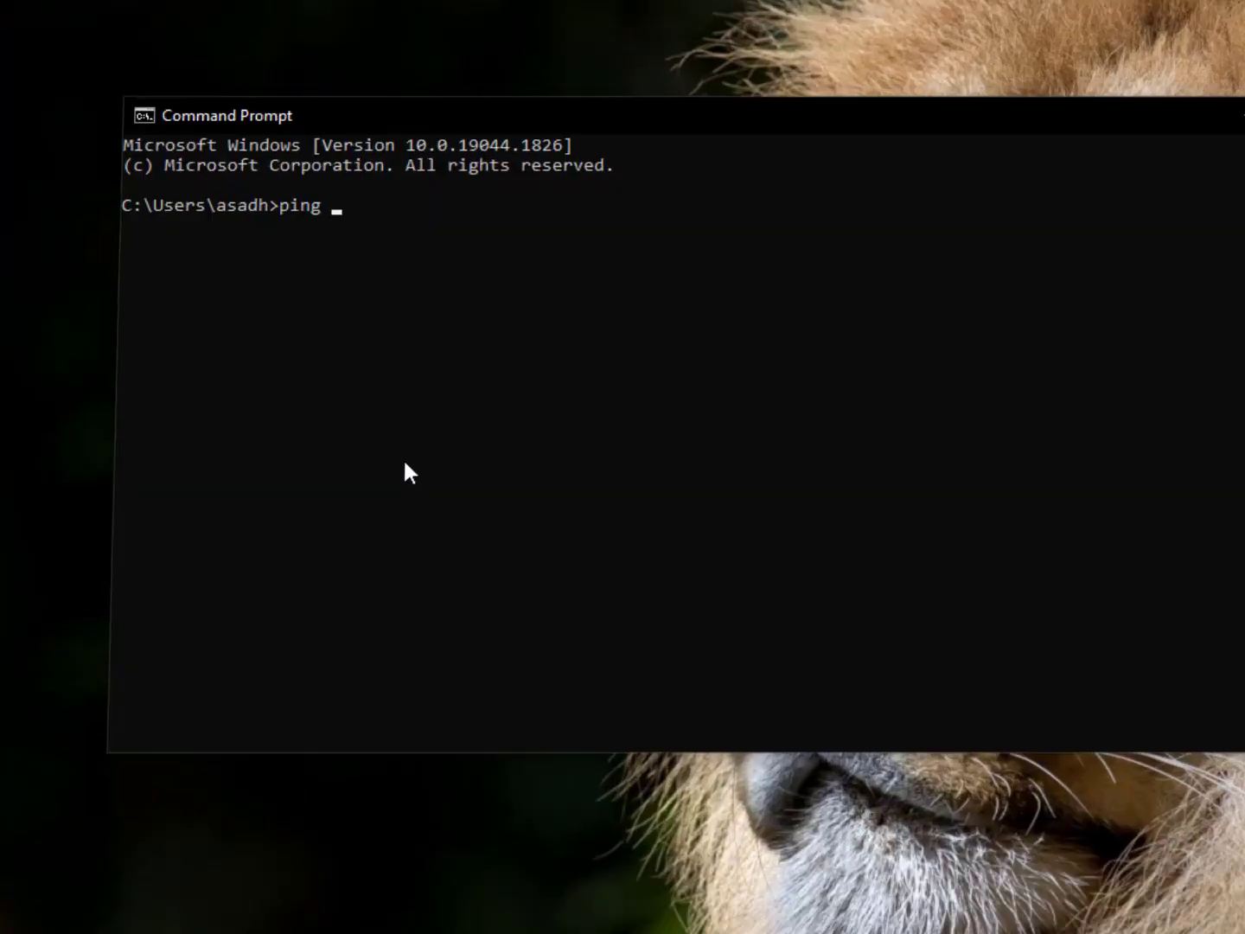
pyautogui.click(568, 517)
pyautogui.write('google.com')
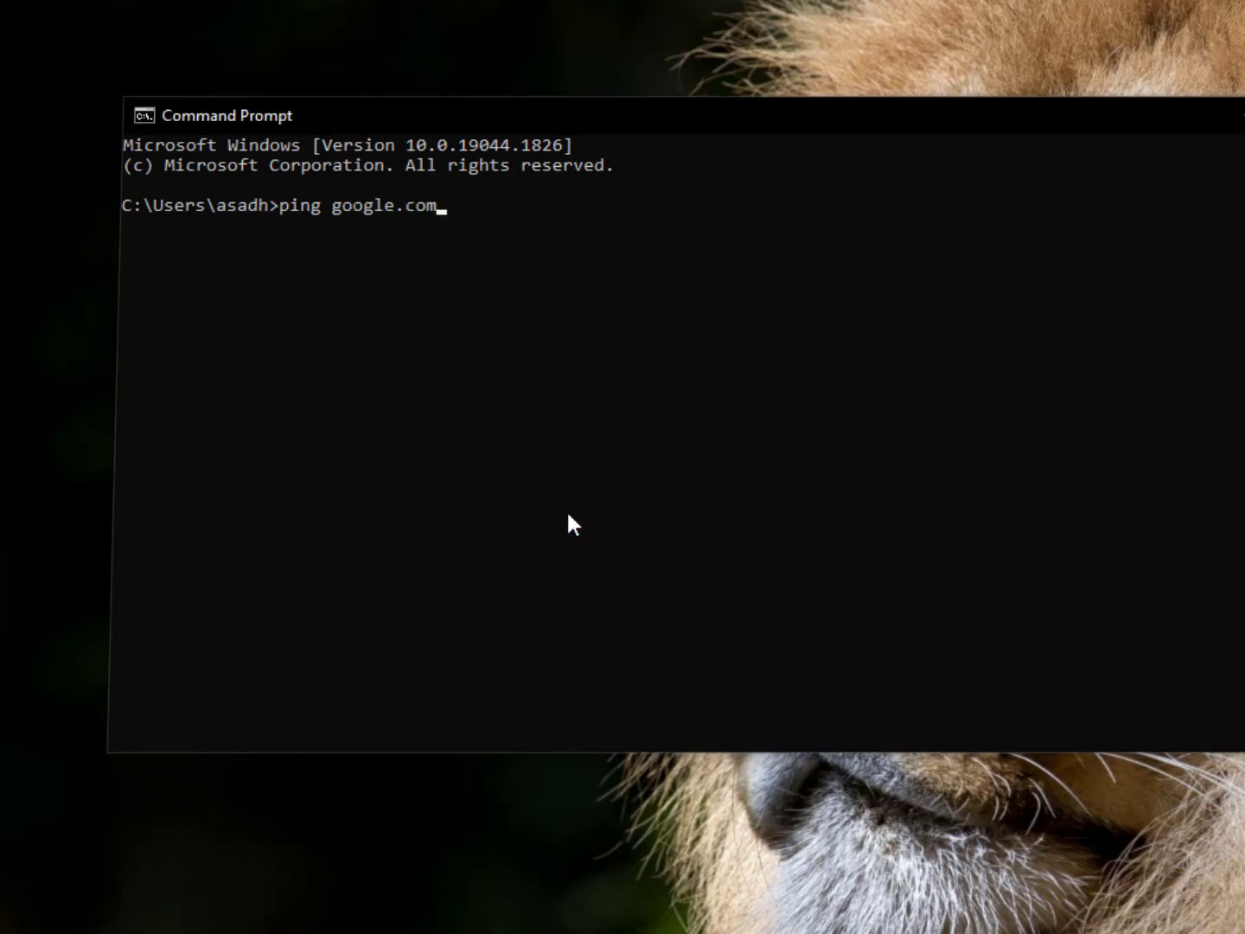
pyautogui.press('Return')
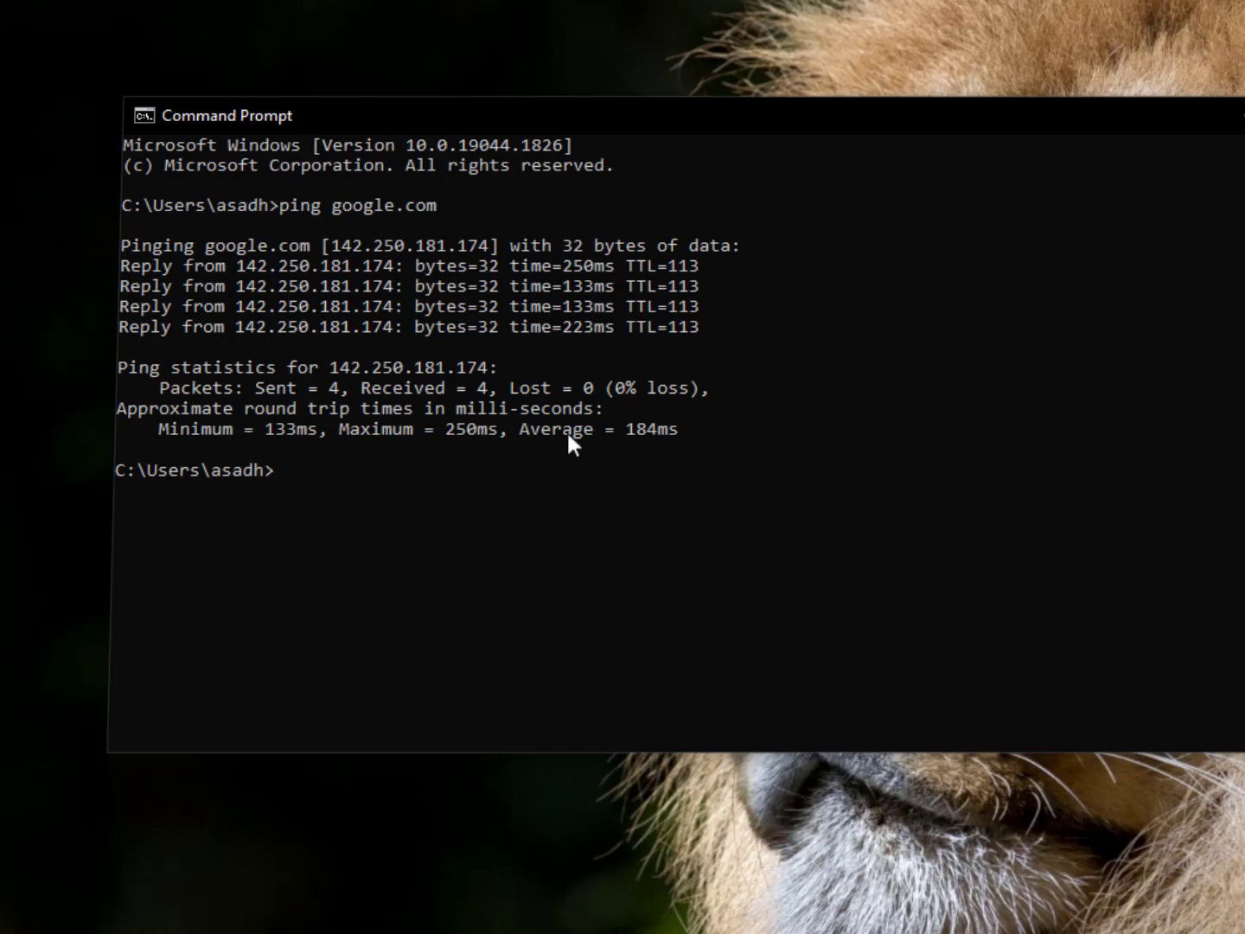
# Step: Highlight the 223ms reply time and the sent and received packet counts (4 of 4)
pyautogui.moveTo(522, 330); pyautogui.dragTo(594, 333)
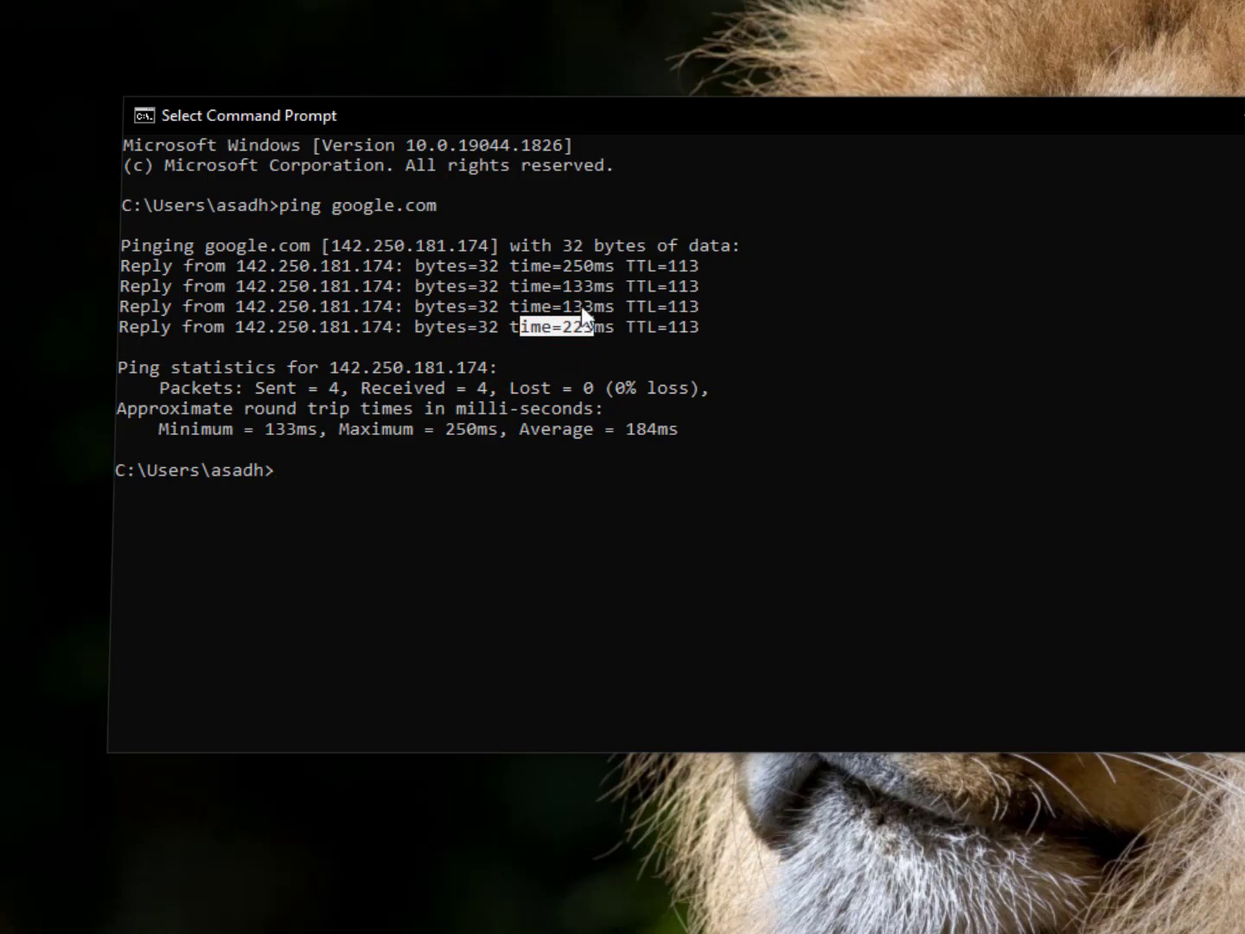
pyautogui.click(577, 299)
pyautogui.moveTo(363, 386); pyautogui.dragTo(506, 397)
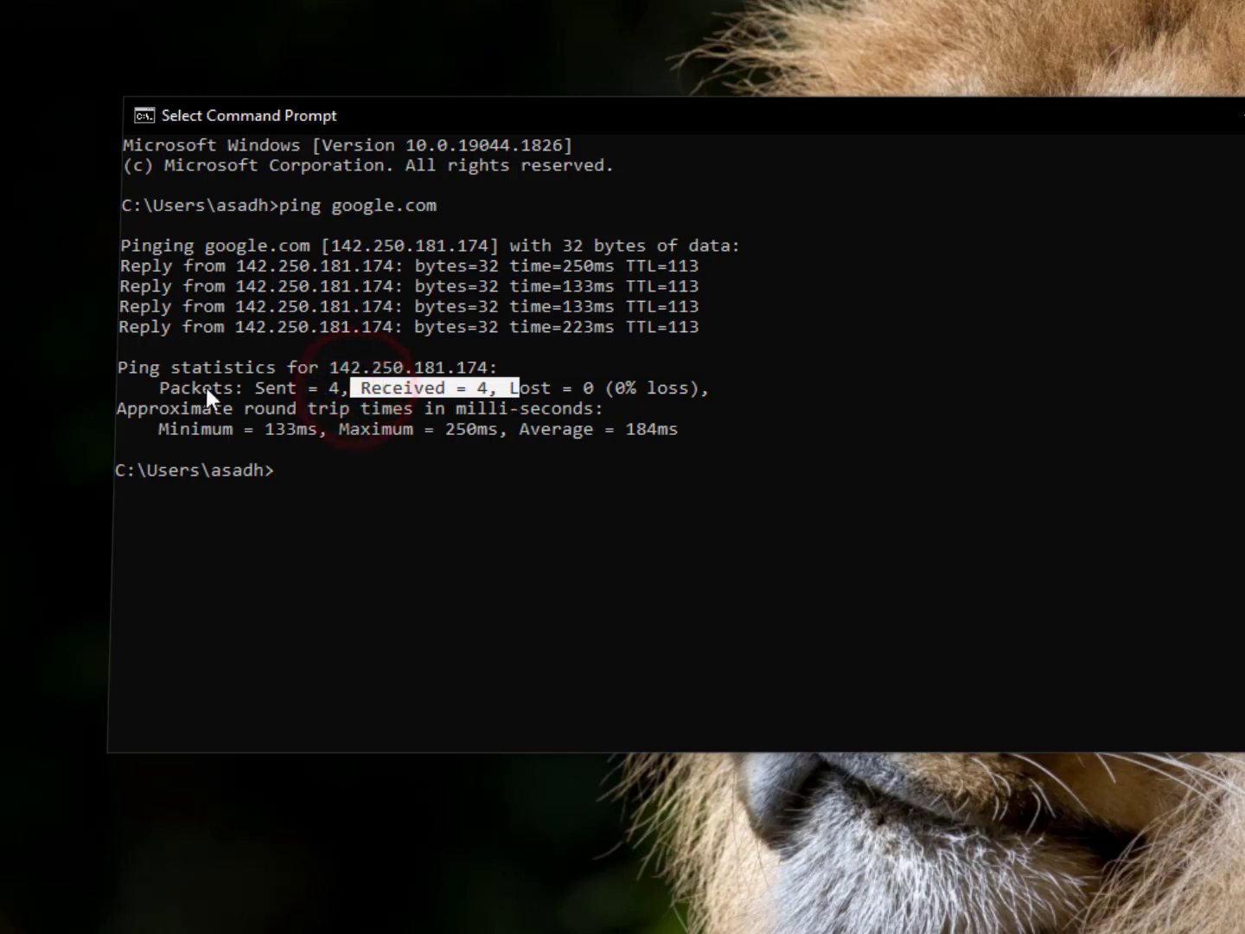
pyautogui.moveTo(205, 384); pyautogui.dragTo(365, 383)
pyautogui.click(408, 386)
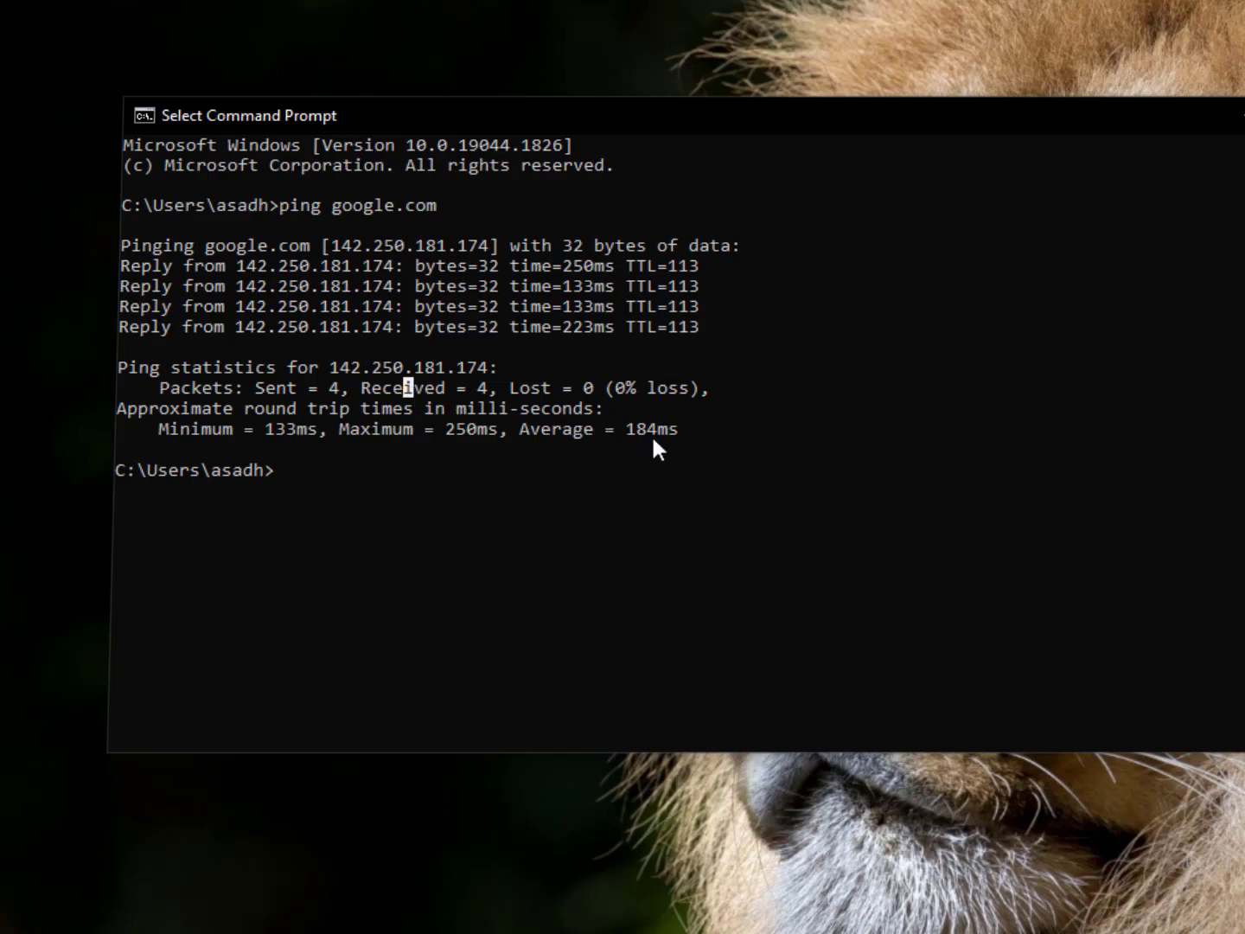
pyautogui.click(632, 448)
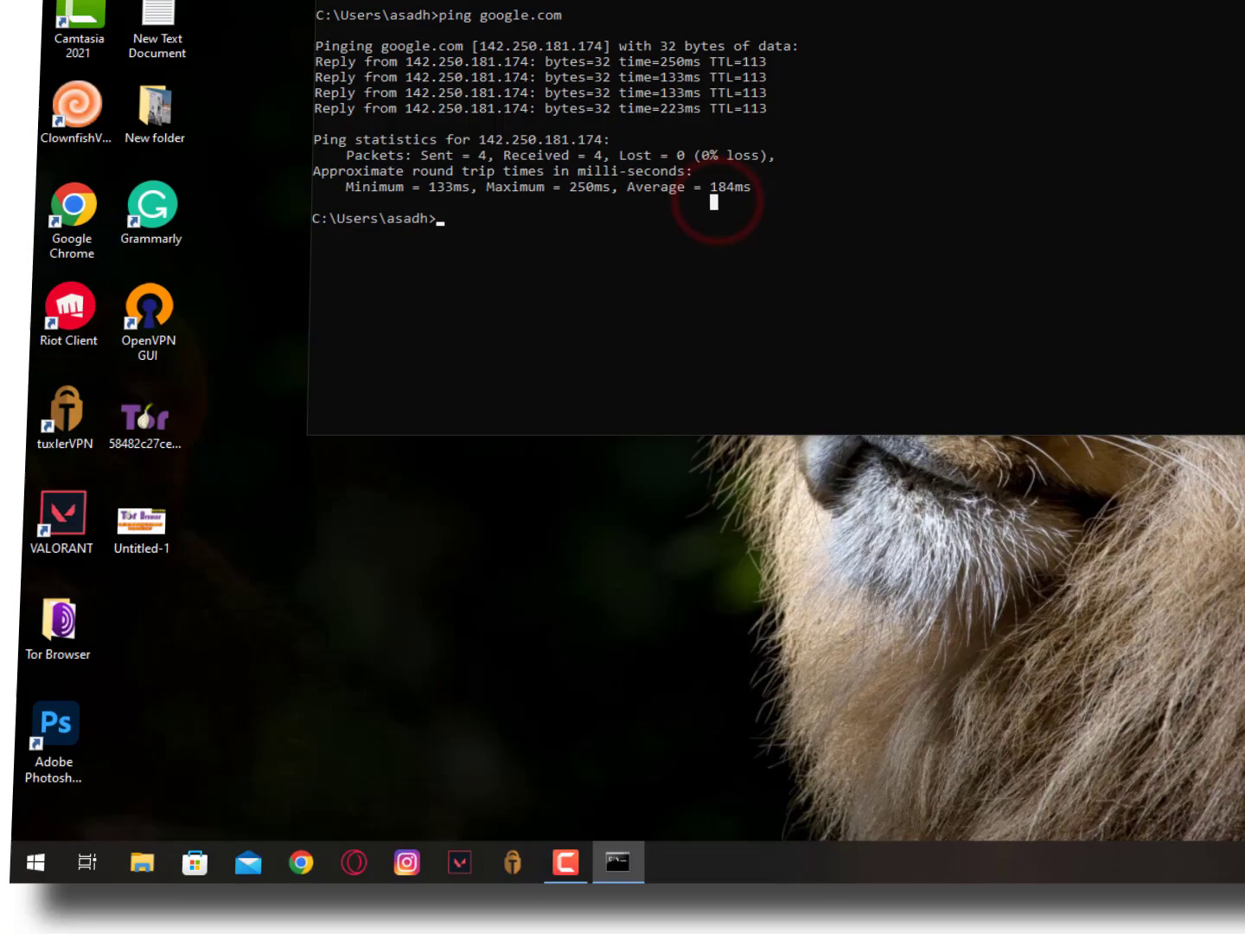
# Step: Open Cloudflare WARP via Start search and the tray, and bring up its mode choices
pyautogui.press('super')
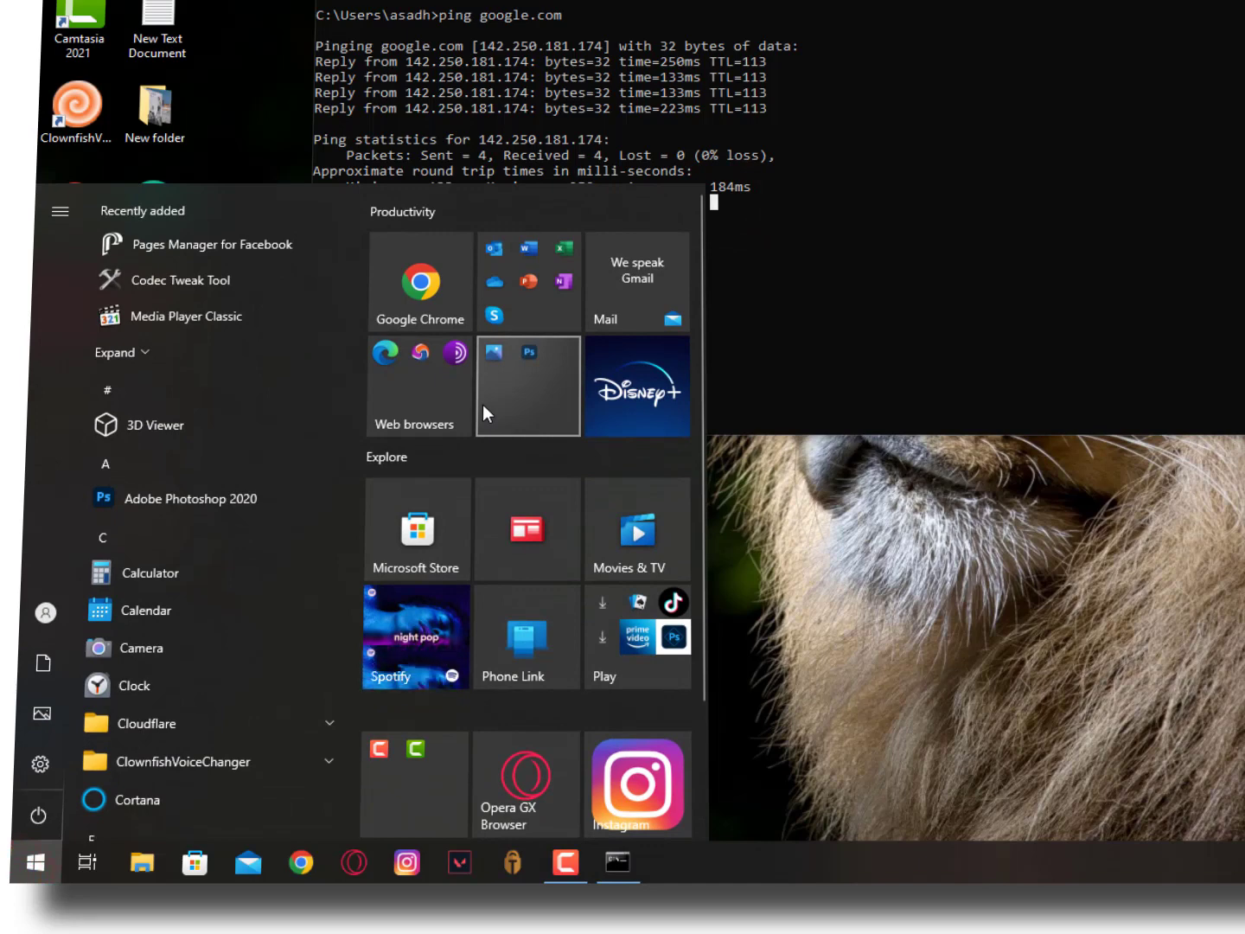
pyautogui.write('war')
pyautogui.press('Escape')
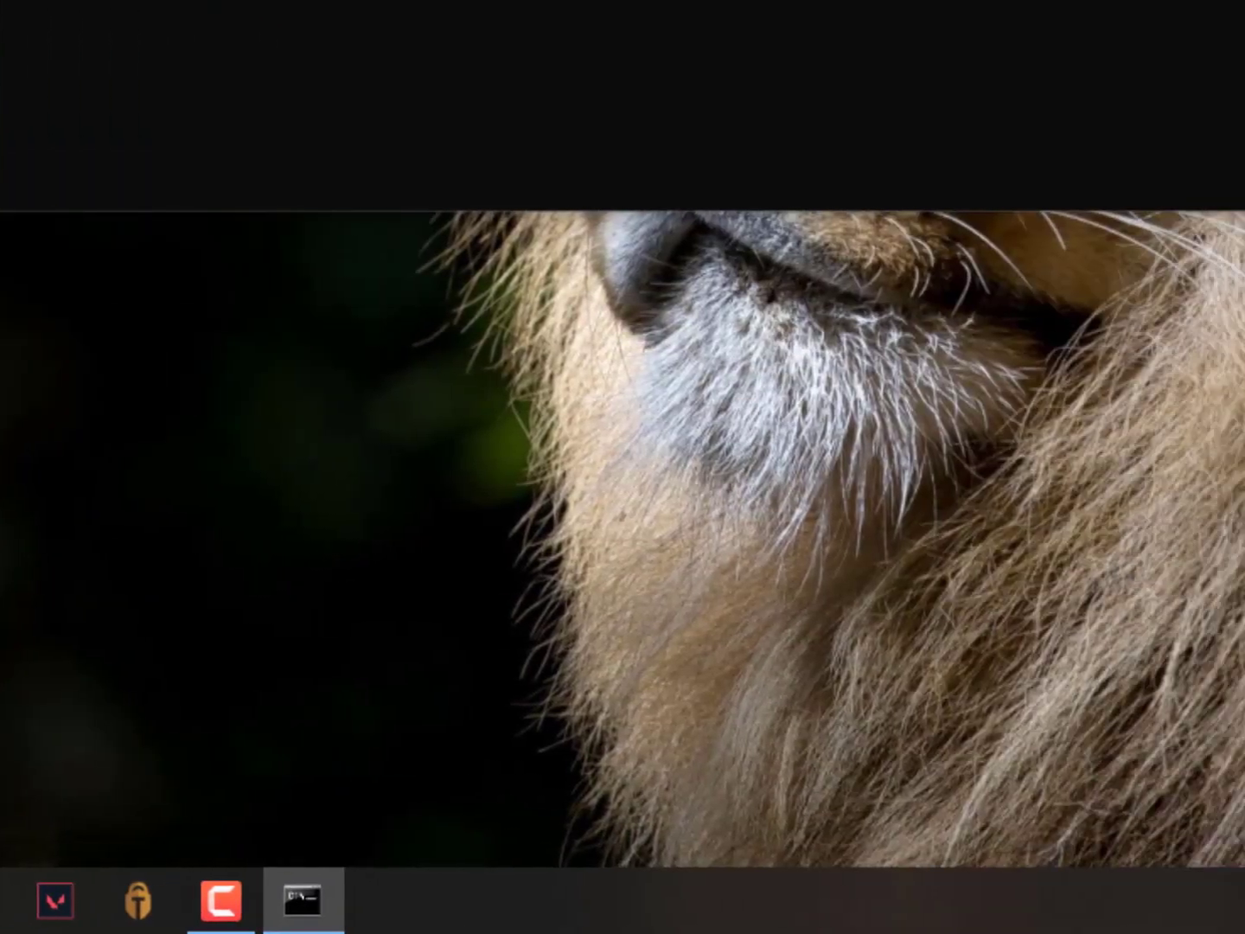
pyautogui.click(1087, 907)
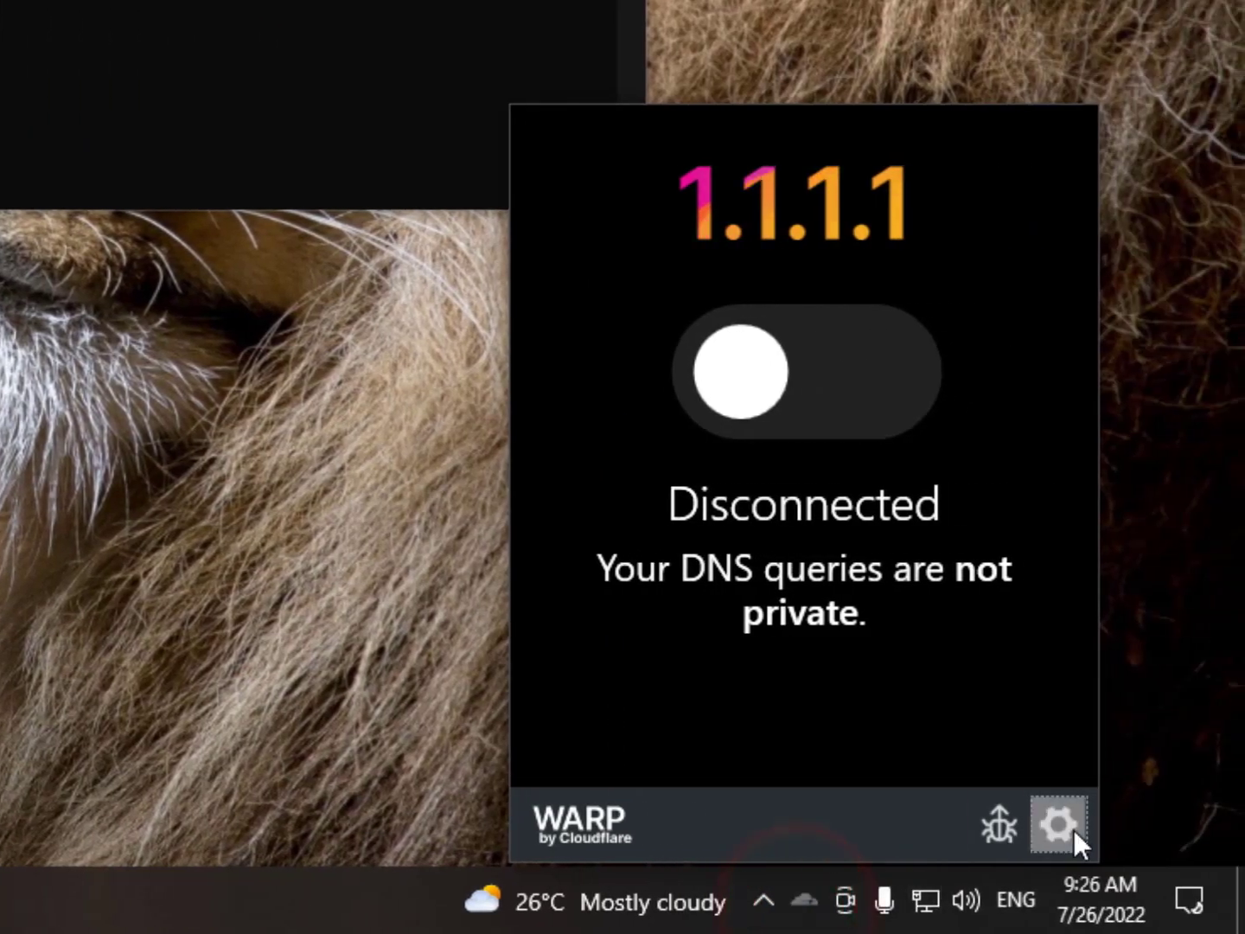
pyautogui.click(1072, 829)
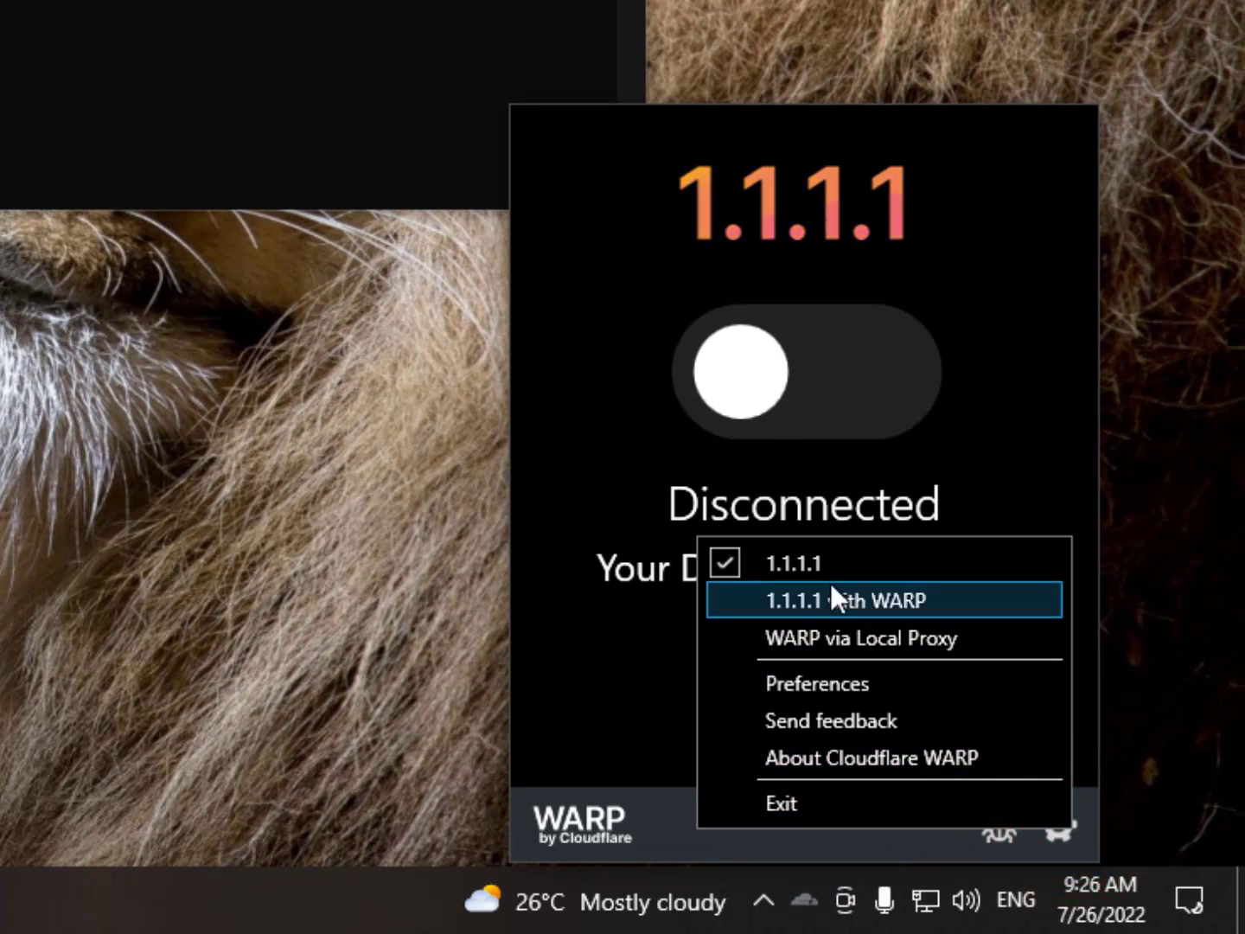
pyautogui.press('Up')
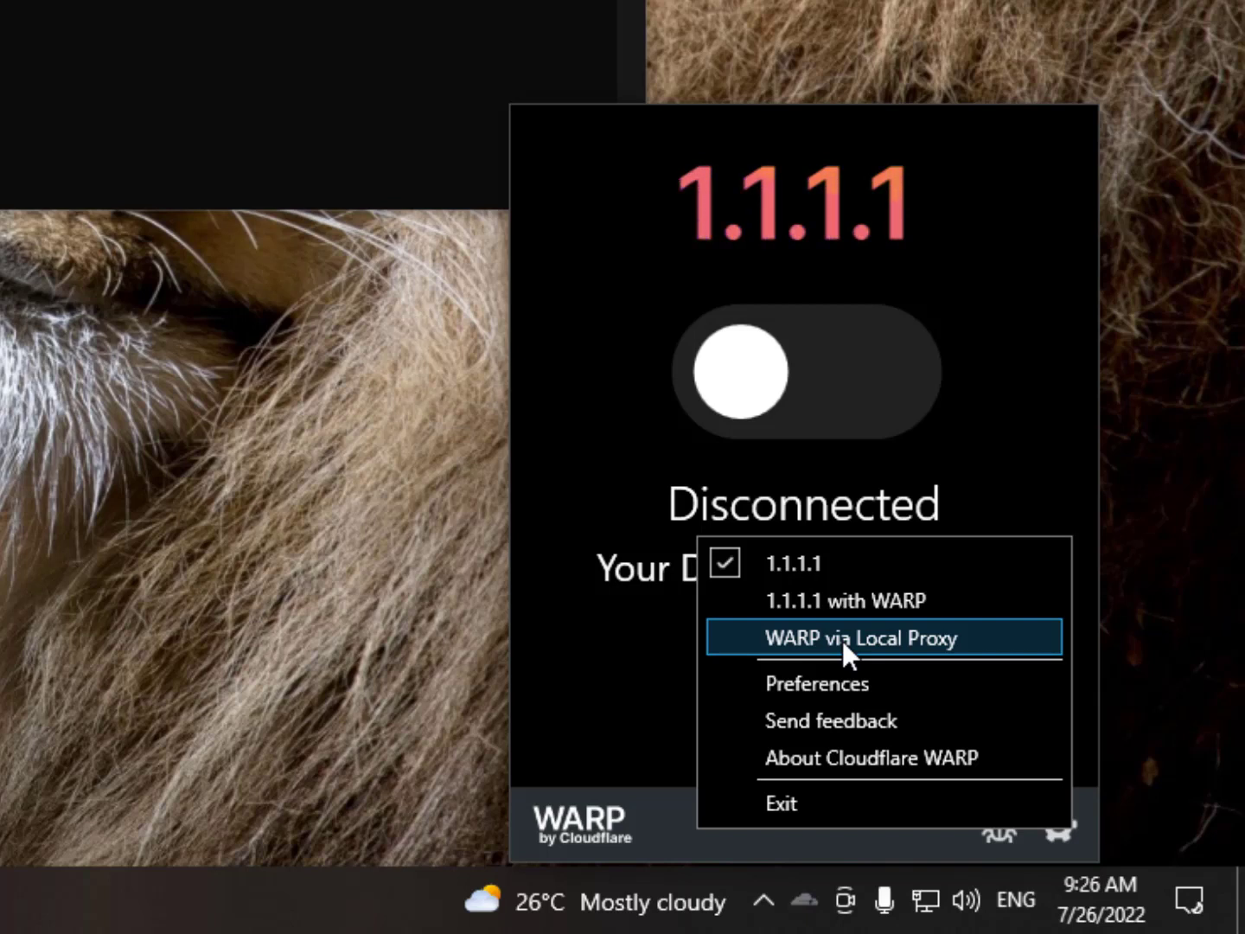
# Step: Switch WARP to '1.1.1.1 with WARP', connect, and rerun ping google.com (265ms average)
pyautogui.click(858, 603)
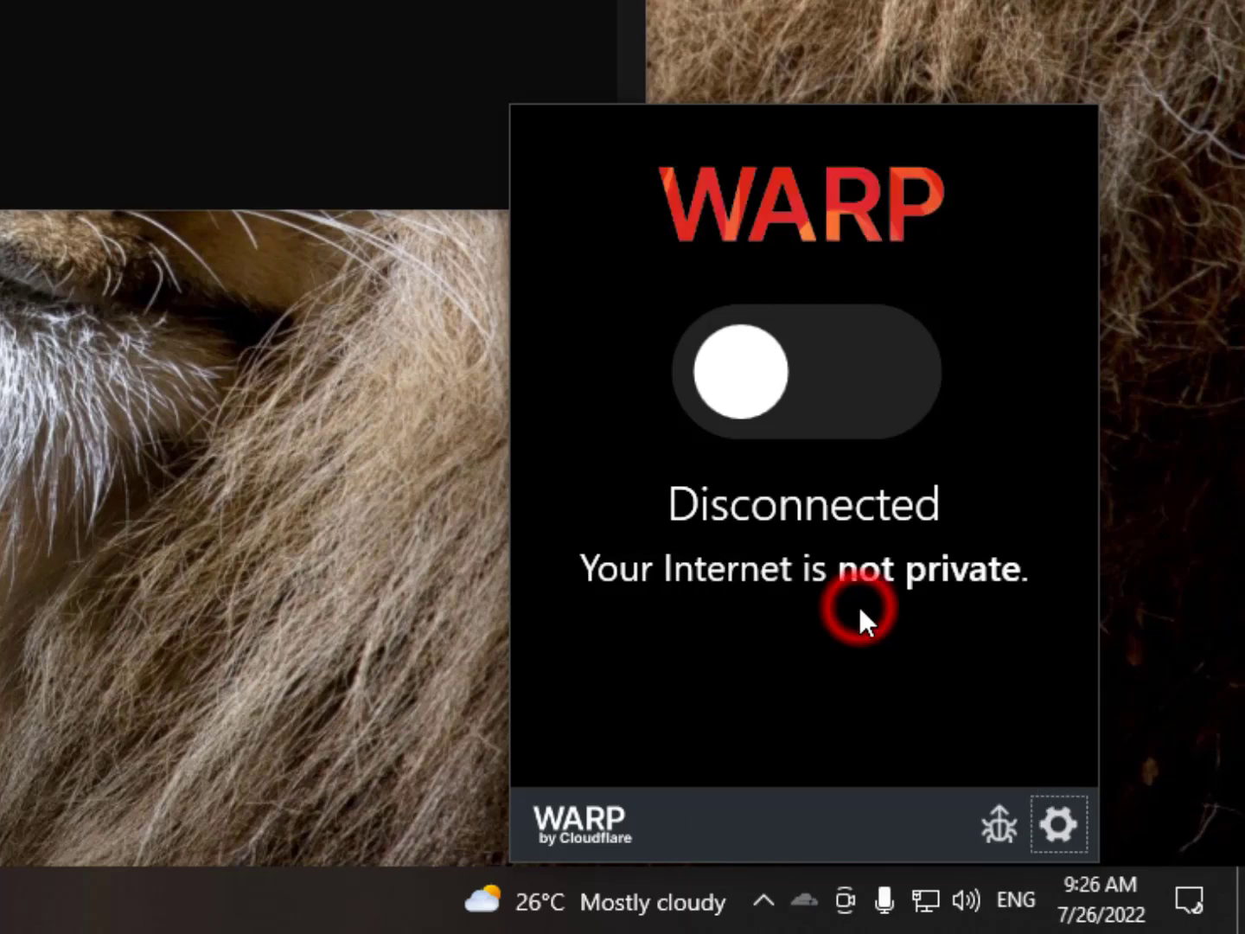
pyautogui.click(826, 393)
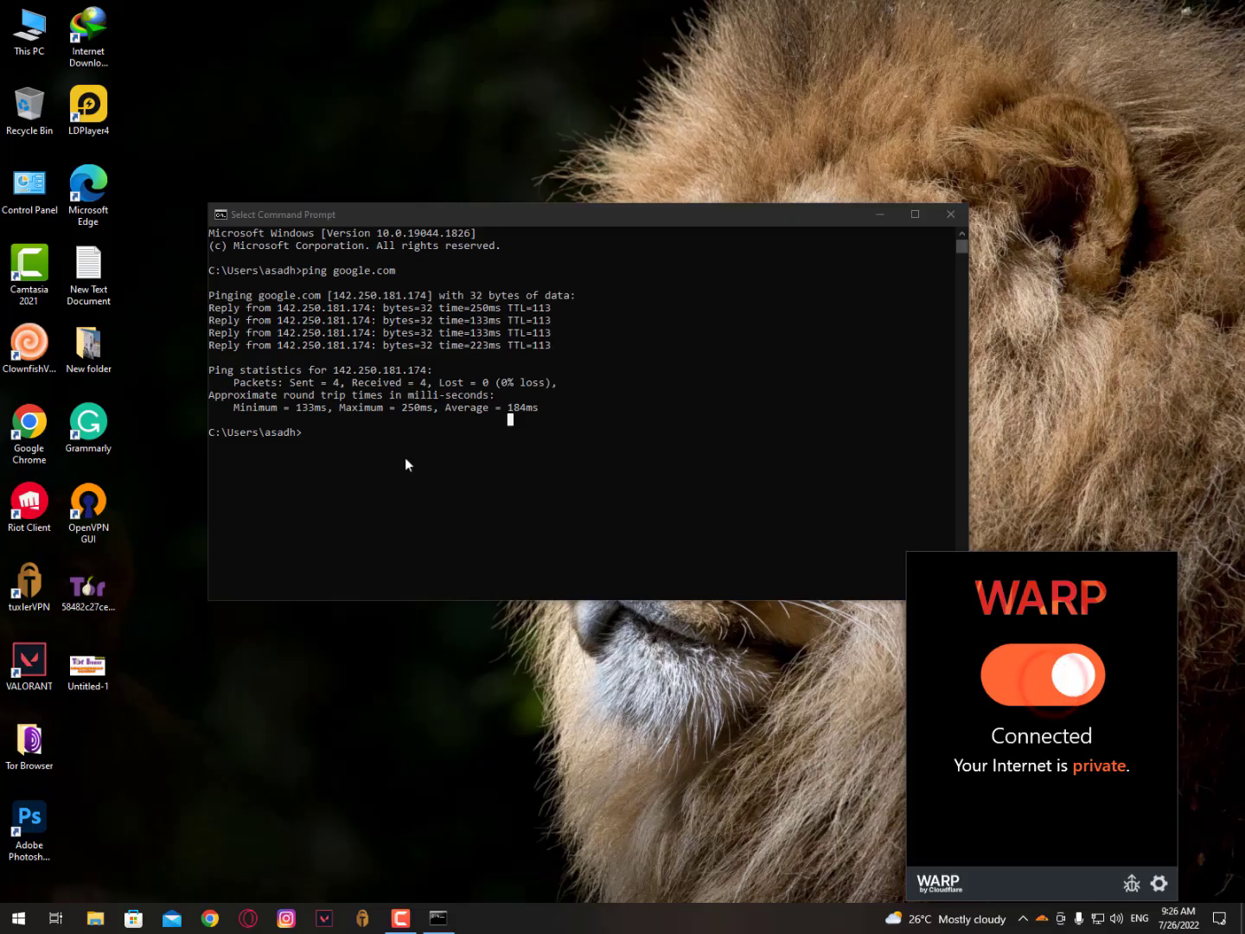
pyautogui.click(363, 445)
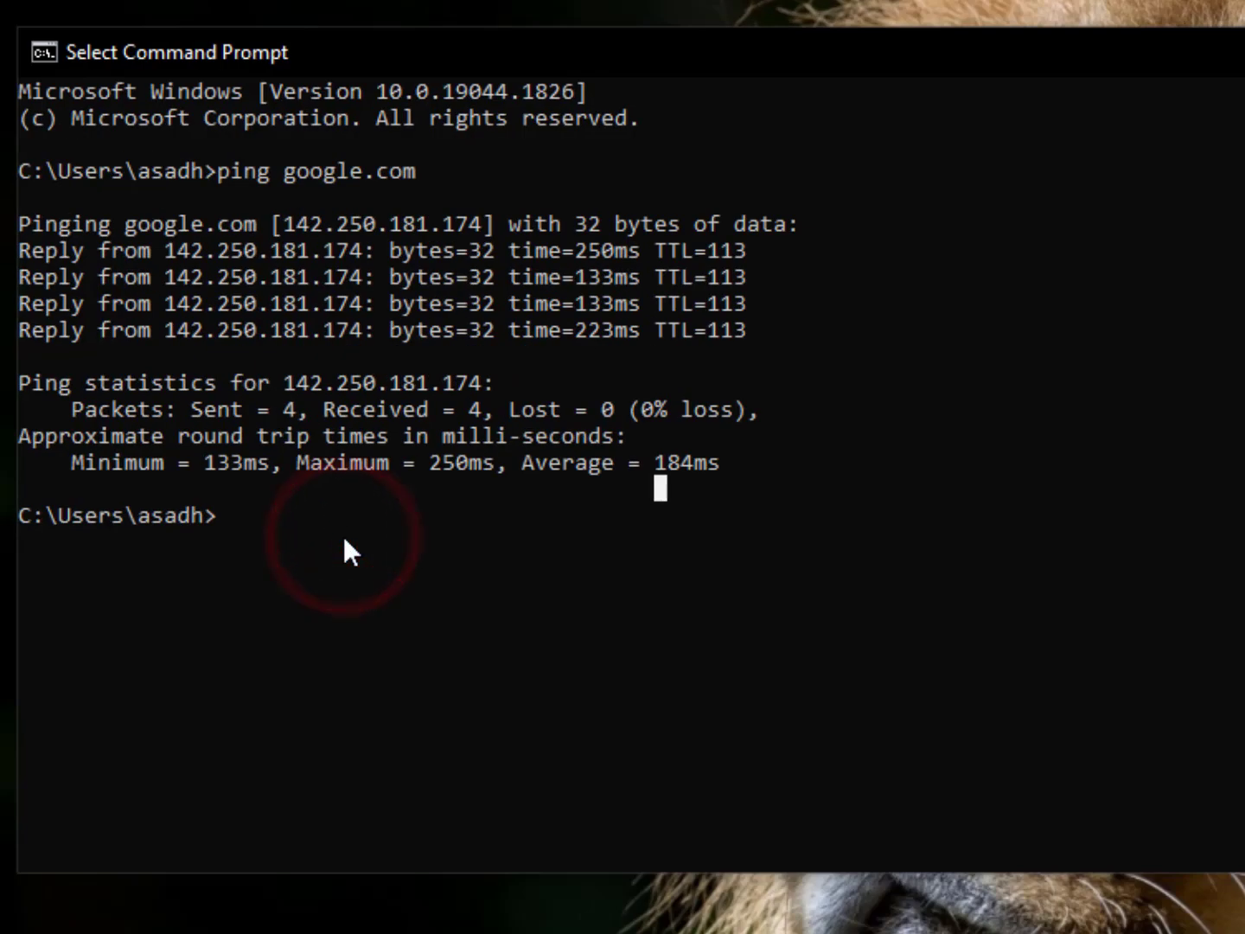
pyautogui.press('Up')
pyautogui.press('Return')
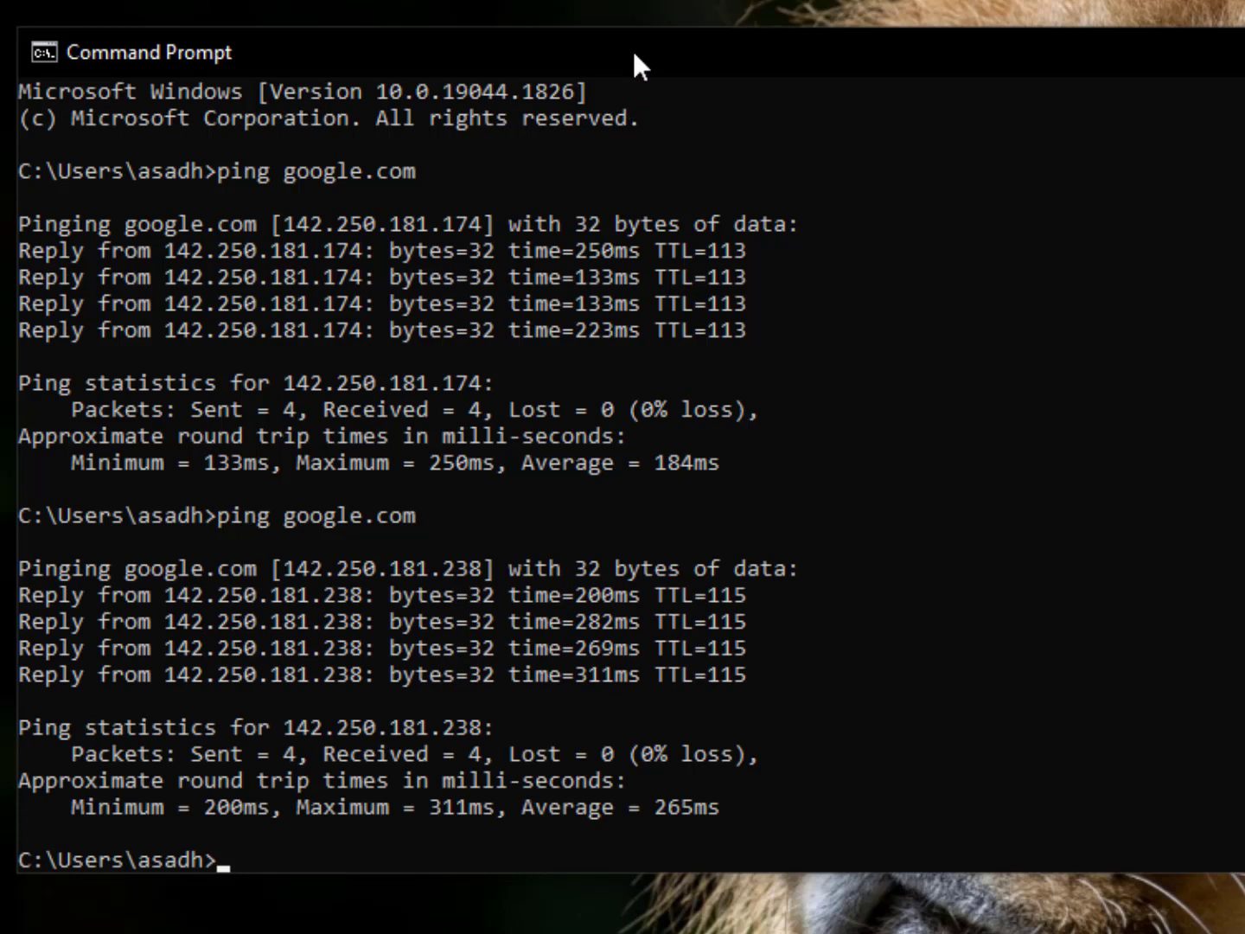
pyautogui.click(736, 178)
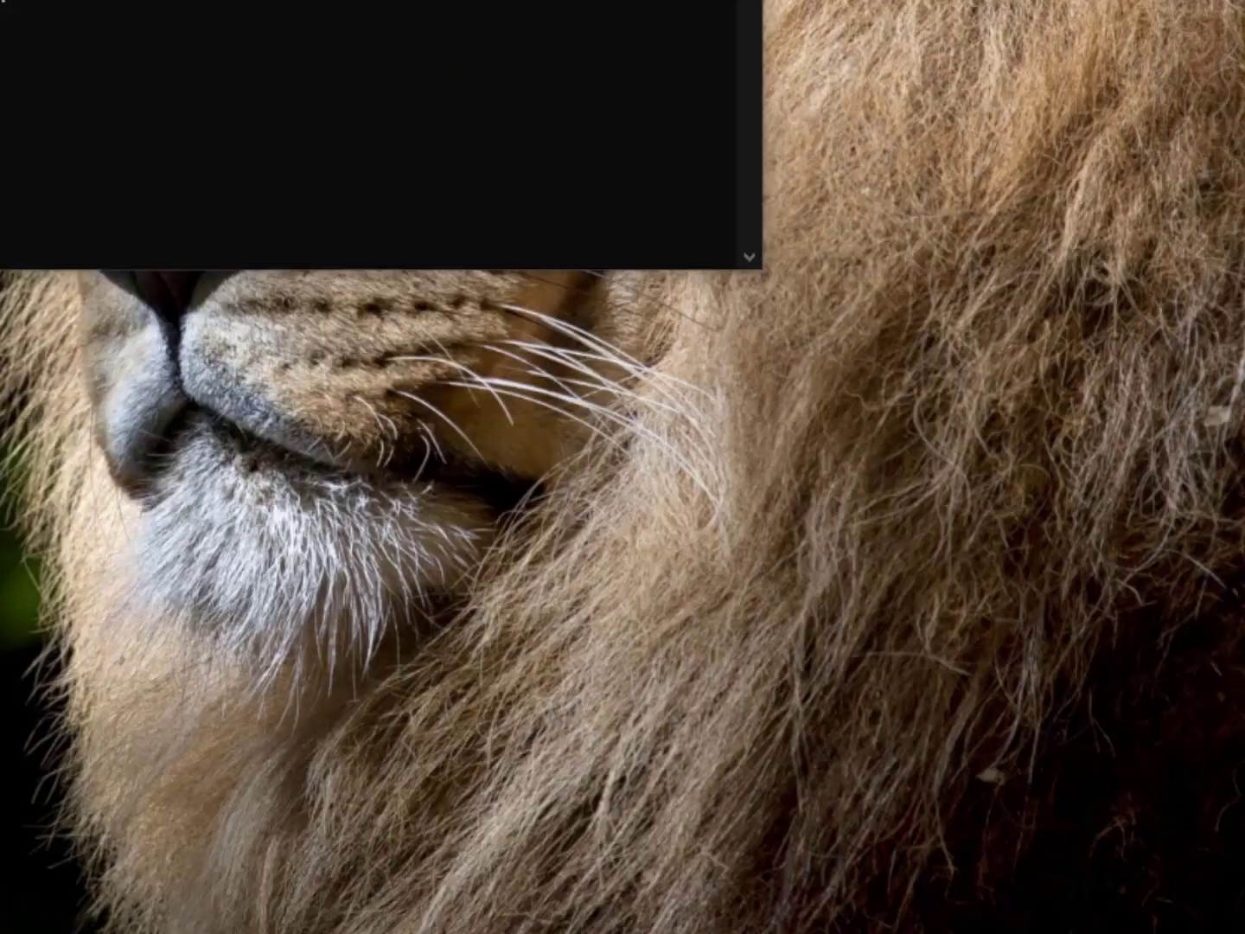
# Step: Switch WARP back to plain 1.1.1.1 and run 'ping google.com' again
pyautogui.click(839, 895)
pyautogui.click(824, 836)
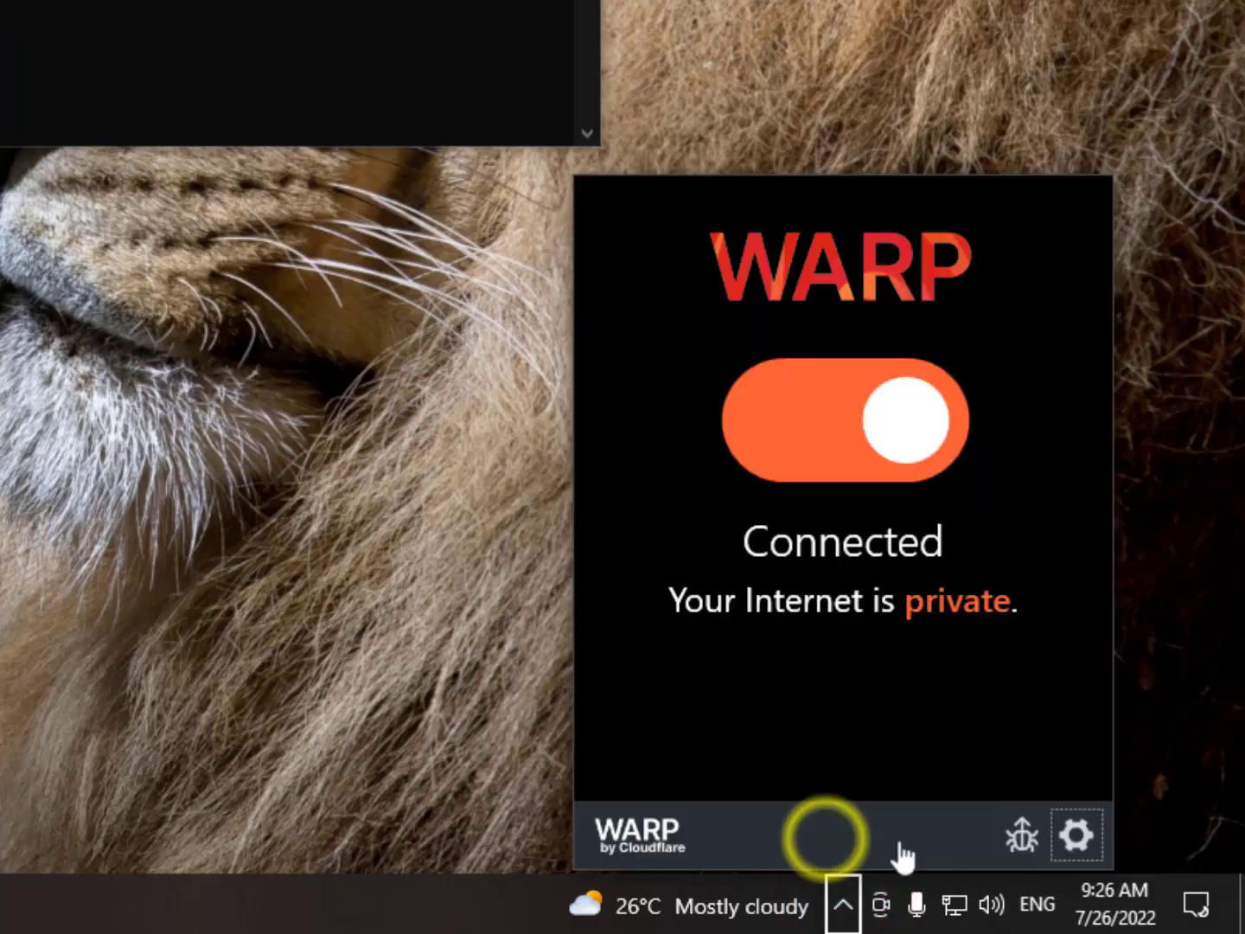
pyautogui.click(1077, 837)
pyautogui.click(846, 608)
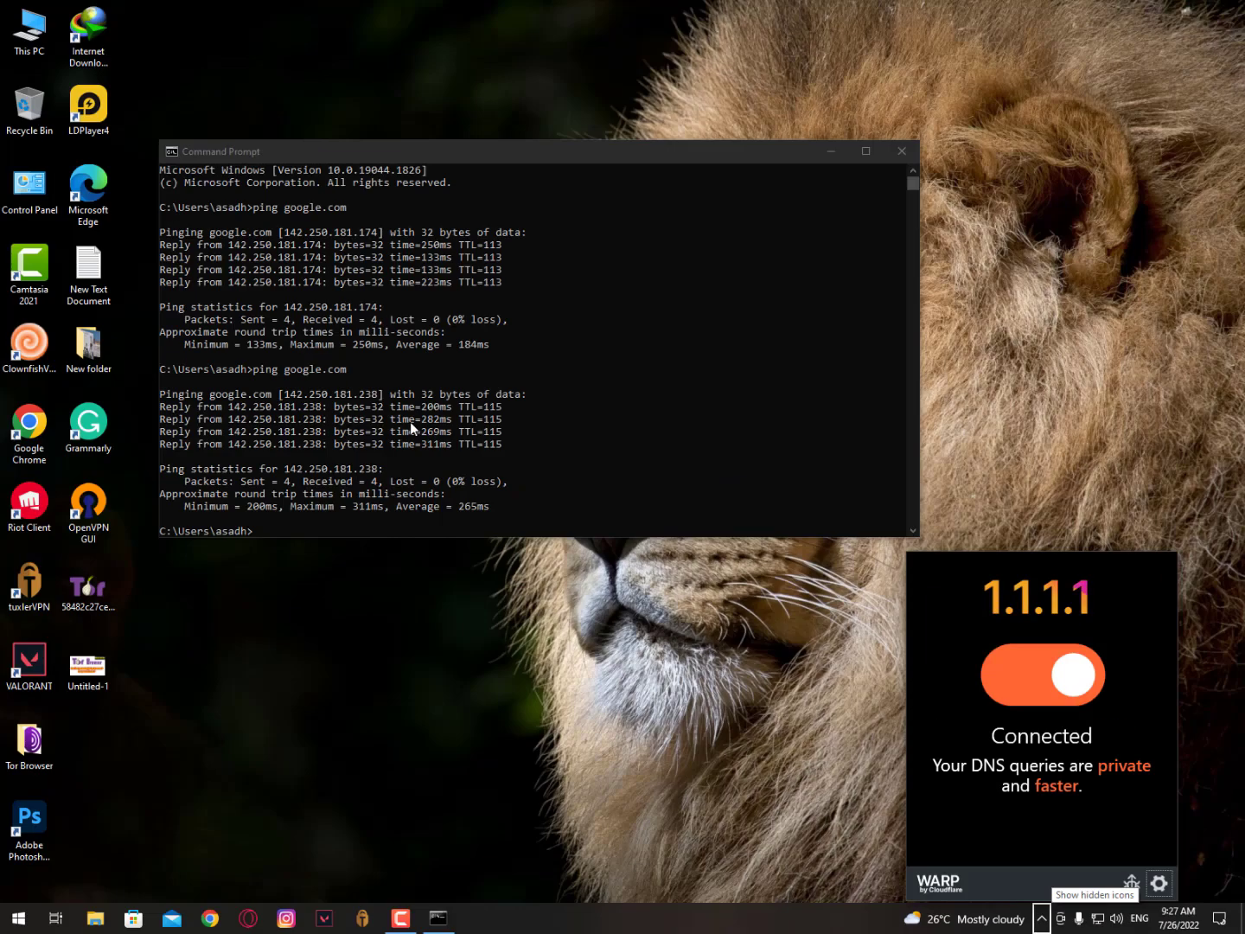
pyautogui.click(409, 421)
pyautogui.write('ping google.com')
pyautogui.press('Return')
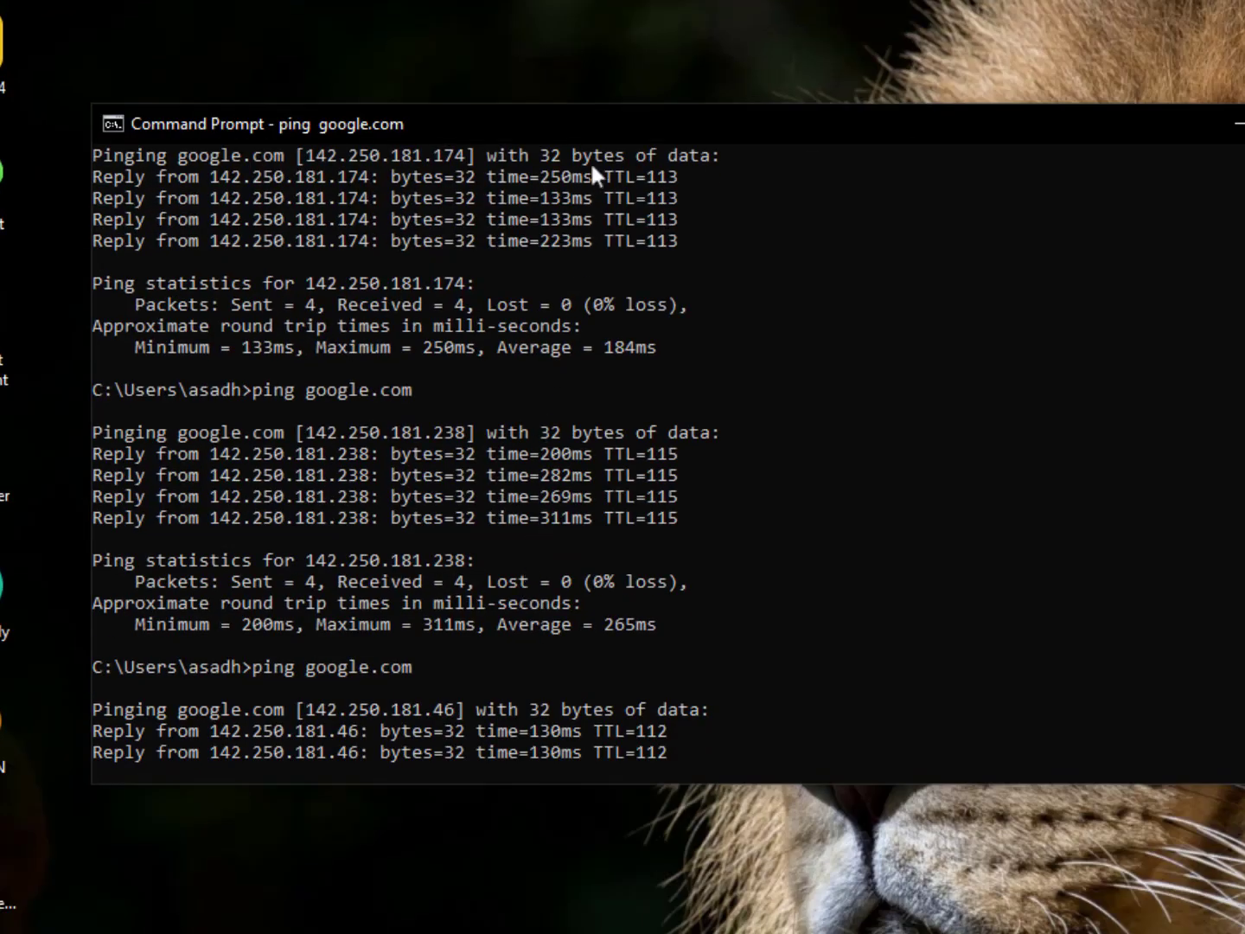
# Step: Compare the round-trip times and statistics across tests, noting the 137ms average with 0% loss
pyautogui.moveTo(589, 121); pyautogui.dragTo(524, 1)
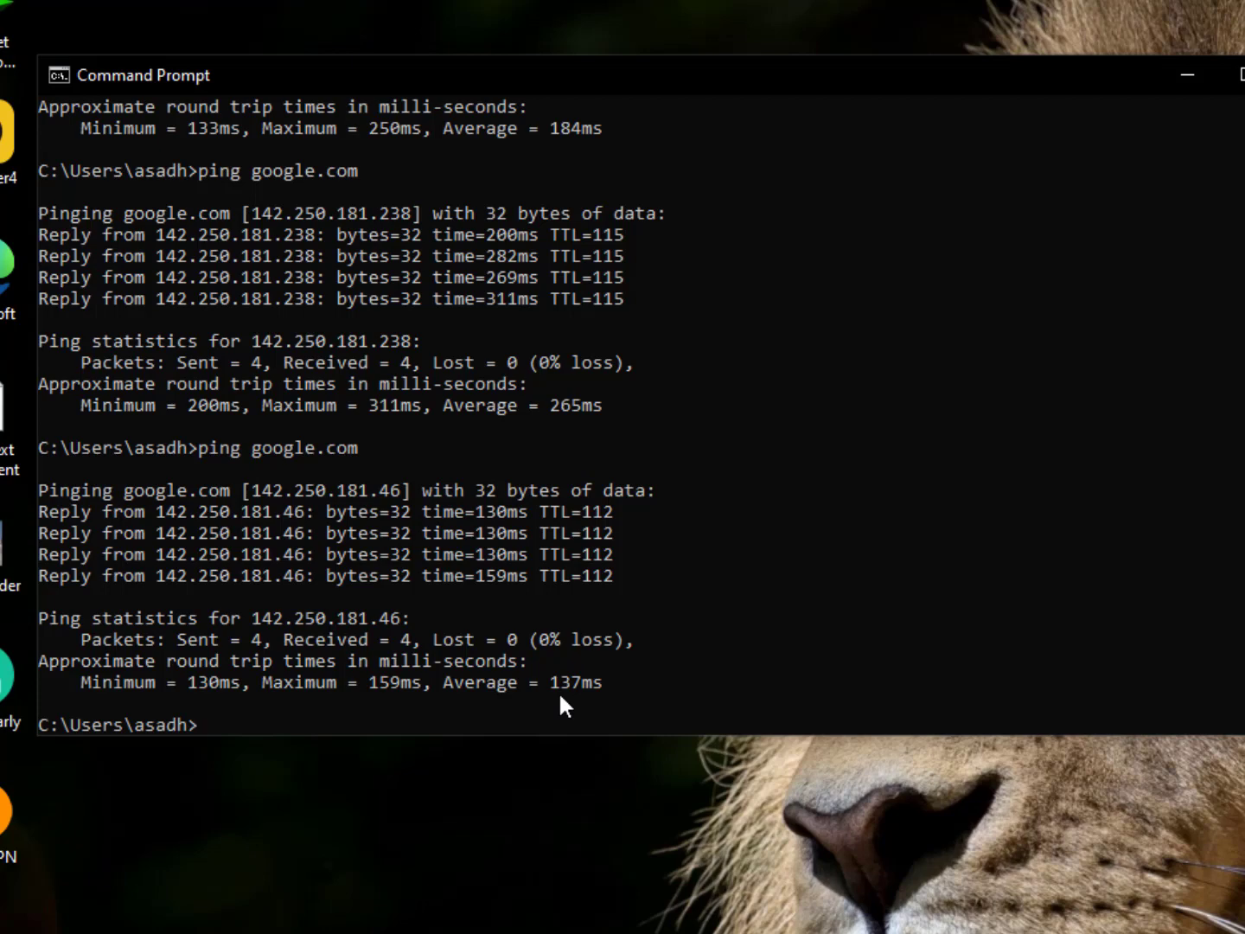
pyautogui.scroll(1, 596, 197)
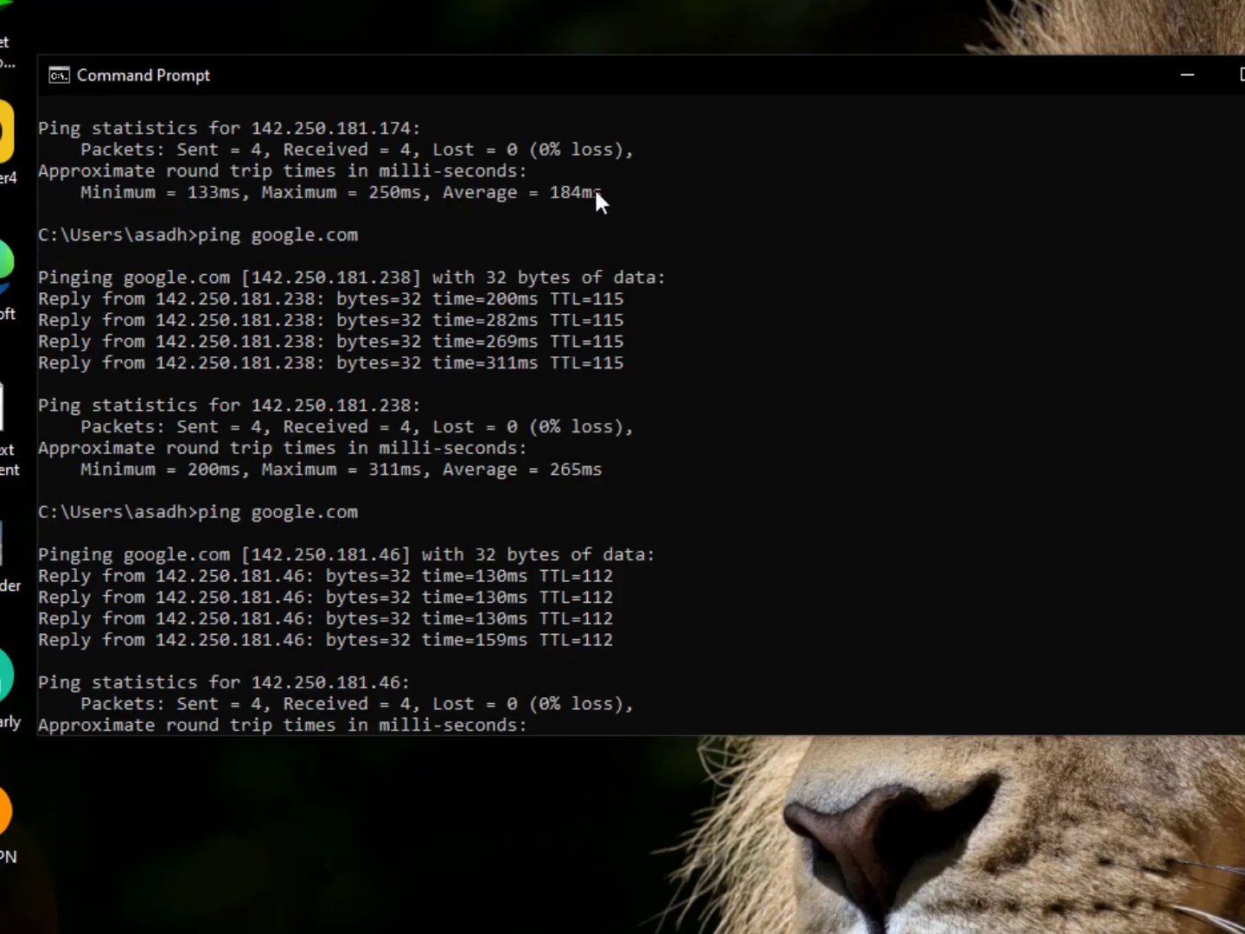
pyautogui.moveTo(611, 462); pyautogui.dragTo(228, 447)
pyautogui.click(609, 472)
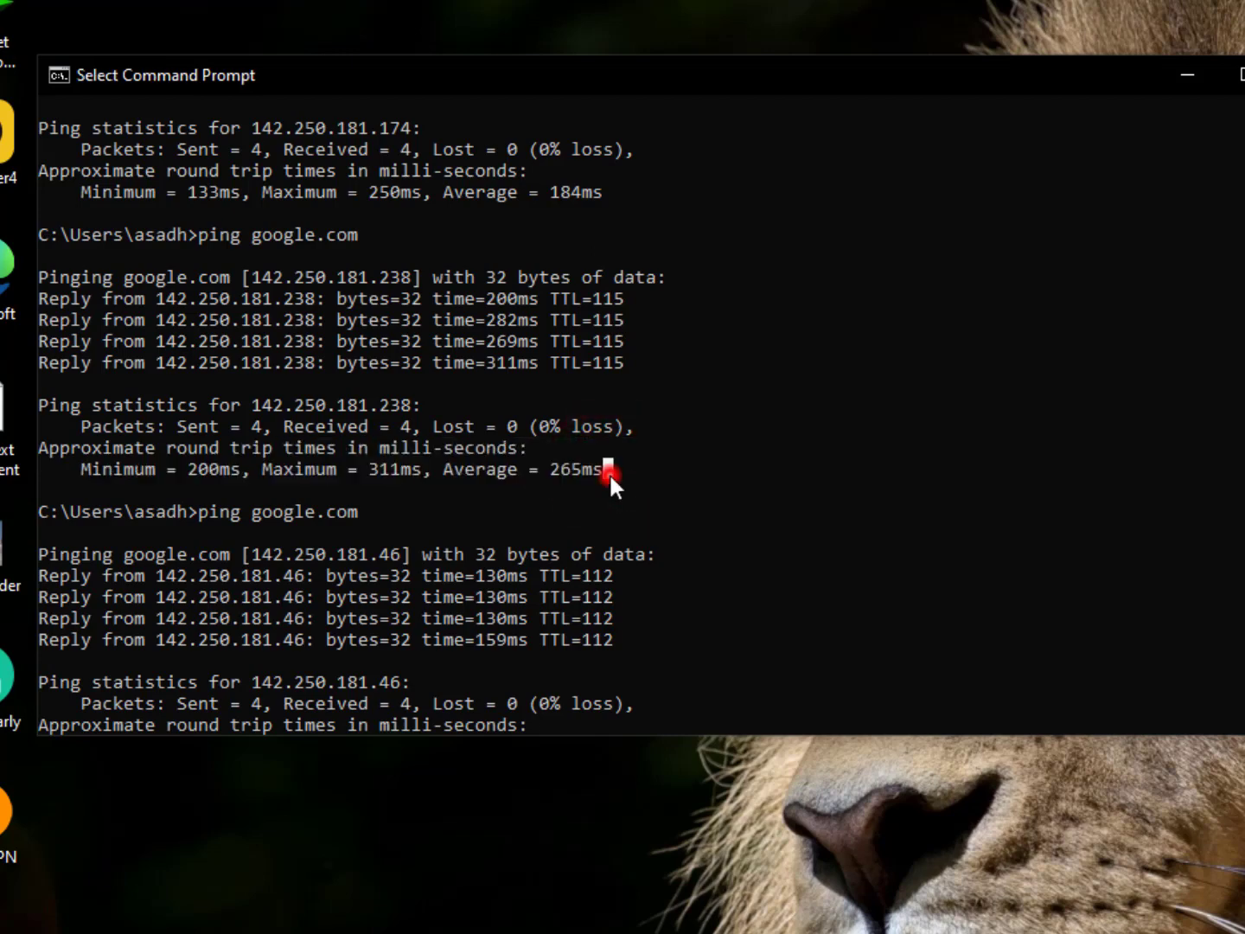
pyautogui.scroll(-1, 611, 478)
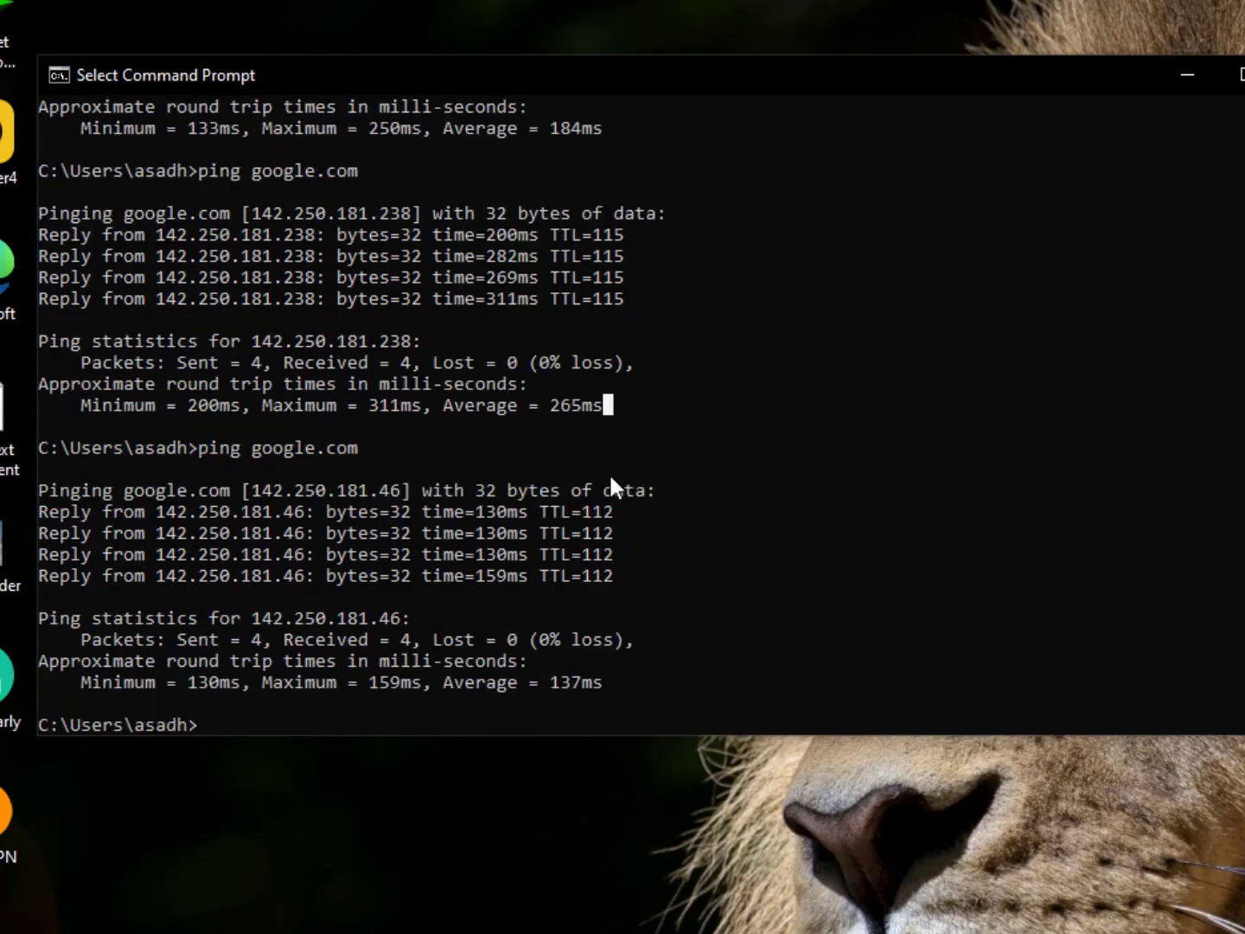
pyautogui.scroll(-4, 611, 477)
pyautogui.moveTo(615, 426); pyautogui.dragTo(51, 371)
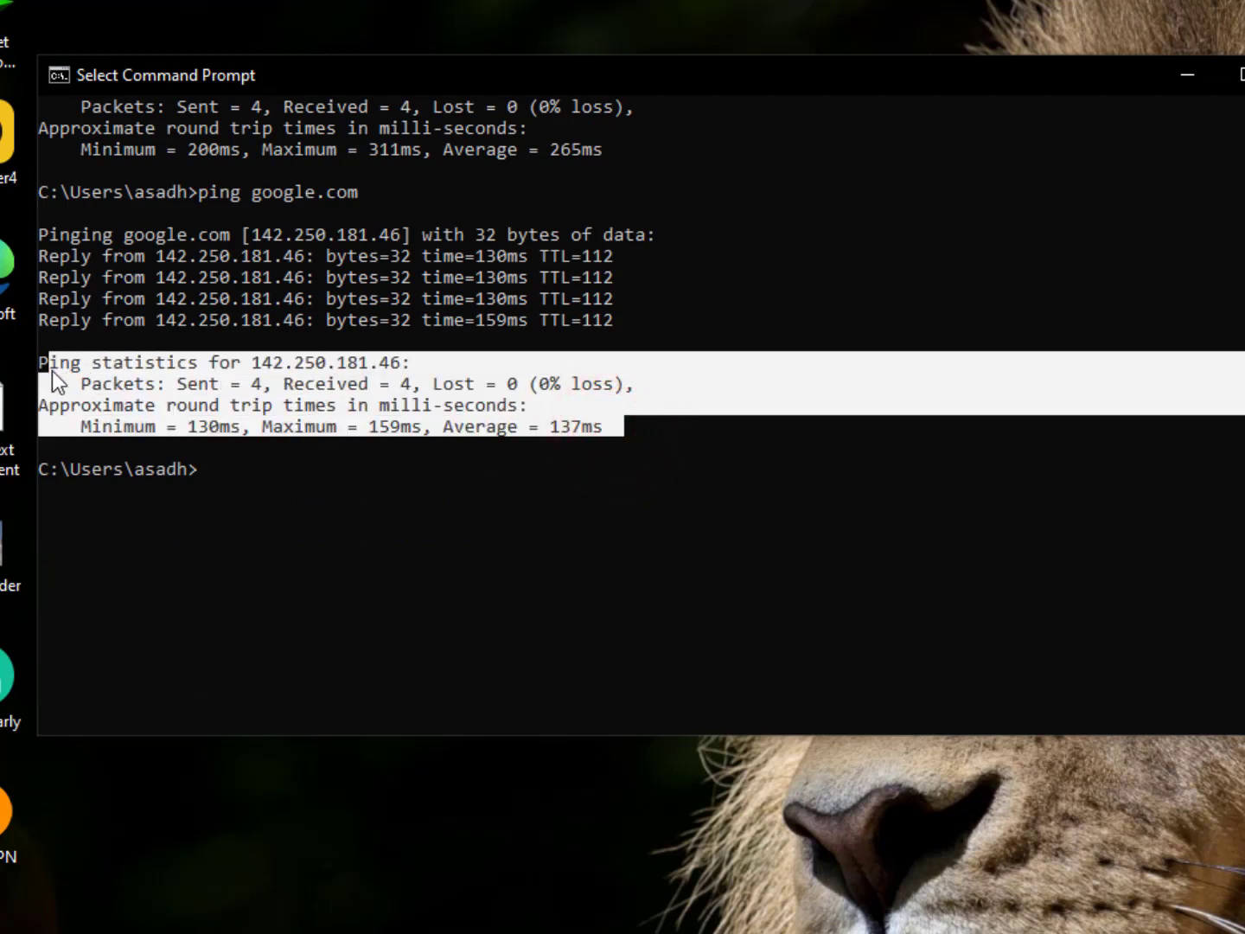
pyautogui.click(404, 425)
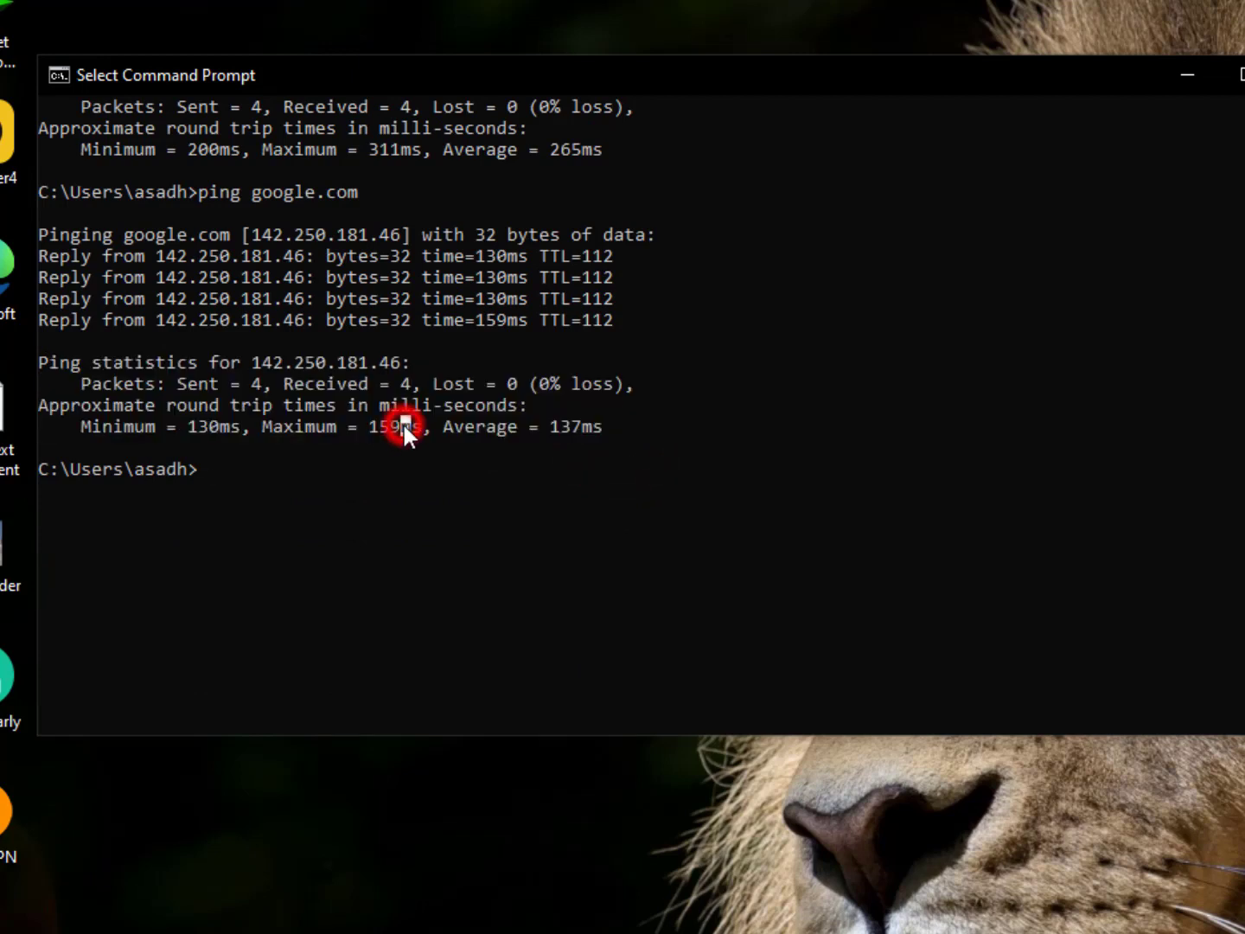
pyautogui.scroll(2, 433, 446)
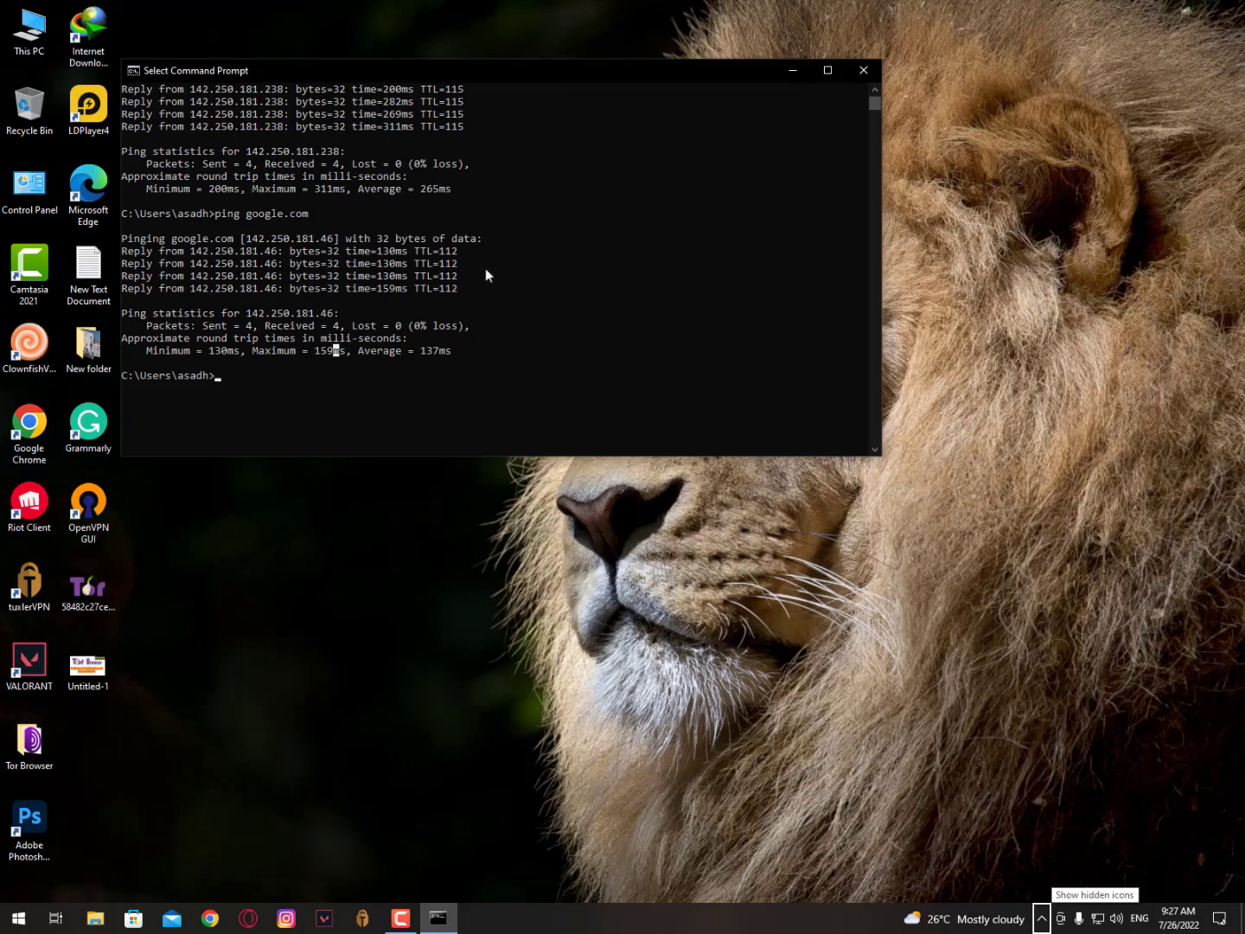
# Step: Close Command Prompt, turn off the WARP 1.1.1.1 connection, and dismiss the WARP window
pyautogui.moveTo(536, 71); pyautogui.dragTo(553, 269)
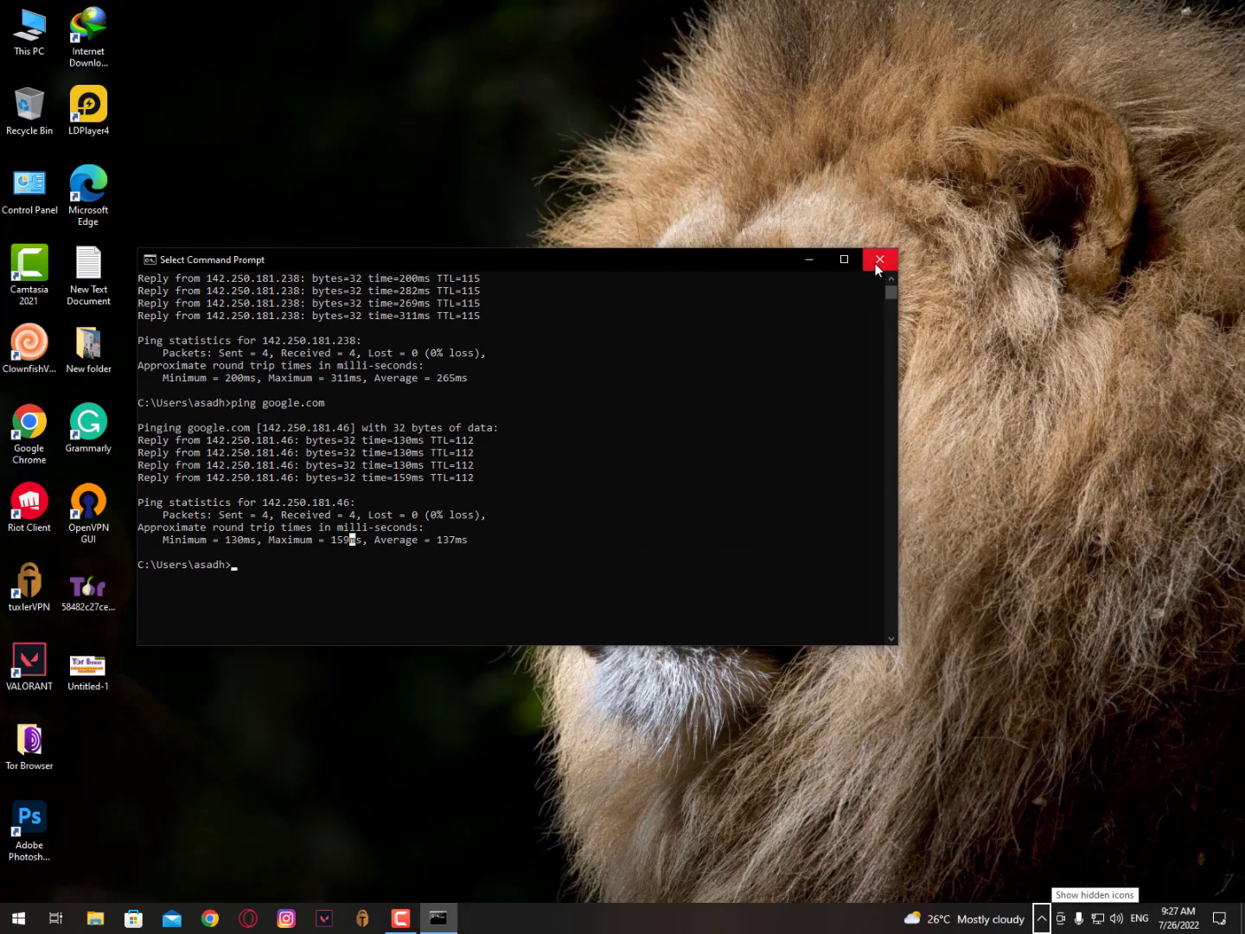
pyautogui.click(876, 262)
pyautogui.click(1043, 920)
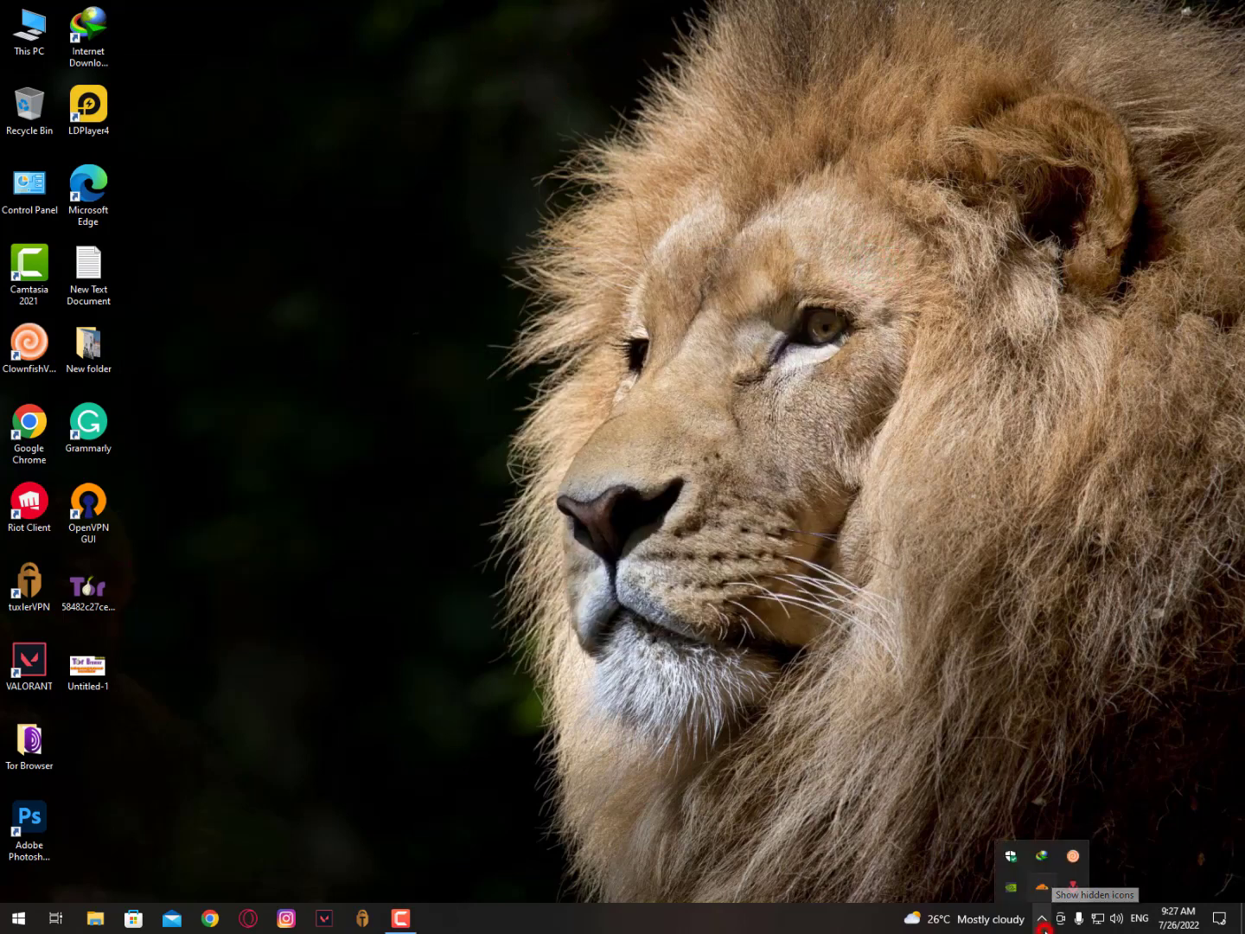
pyautogui.click(1042, 887)
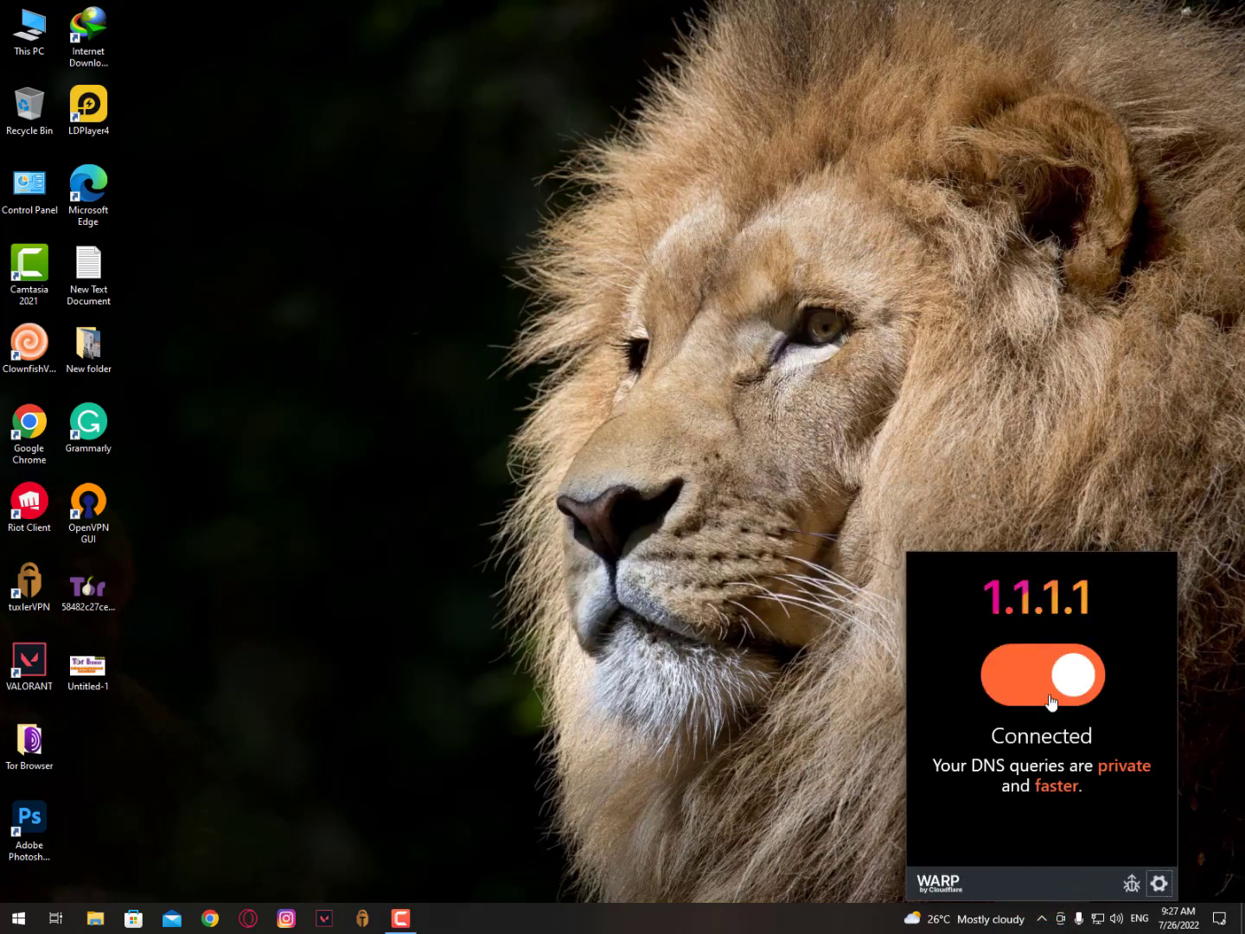
pyautogui.click(1051, 699)
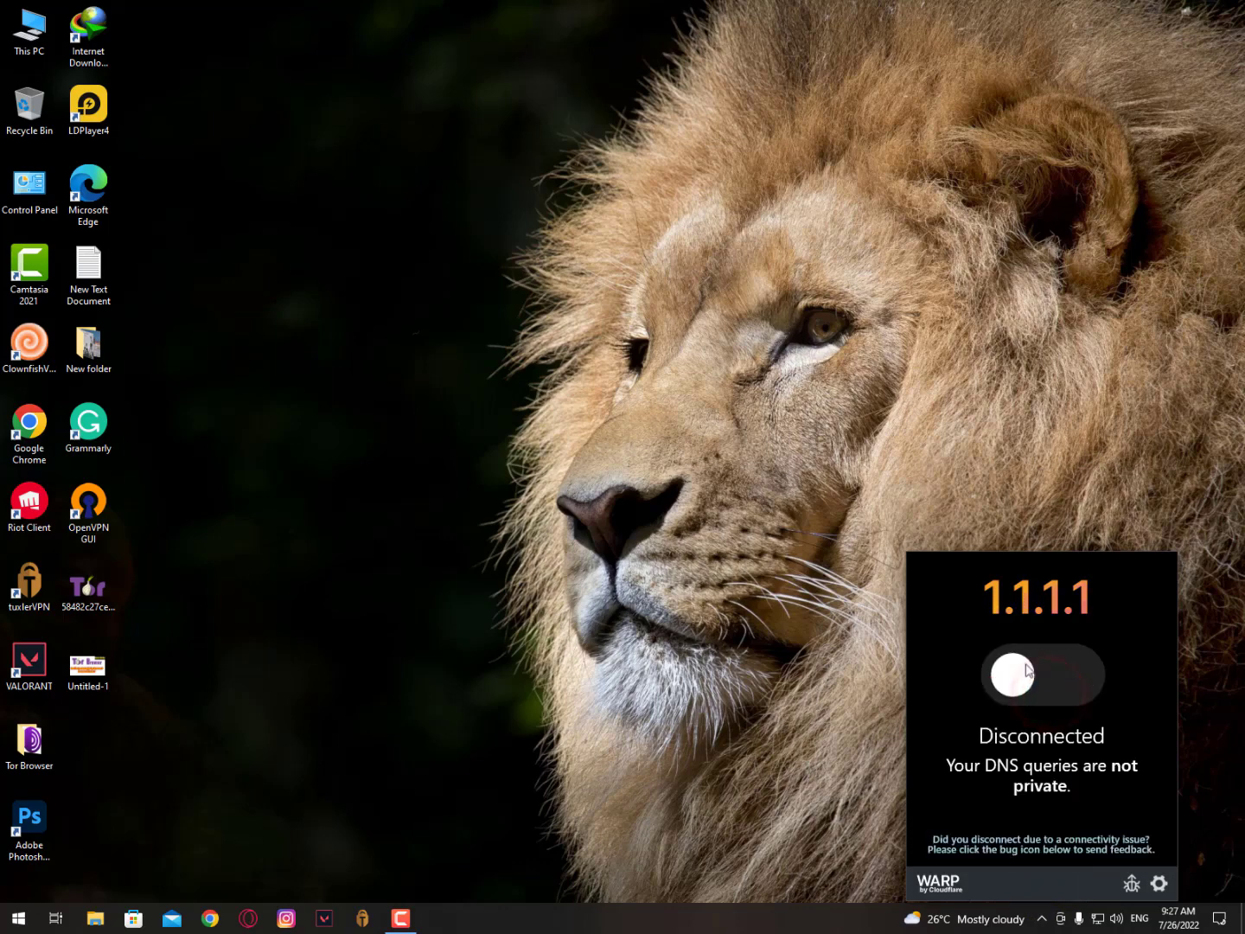
pyautogui.click(625, 143)
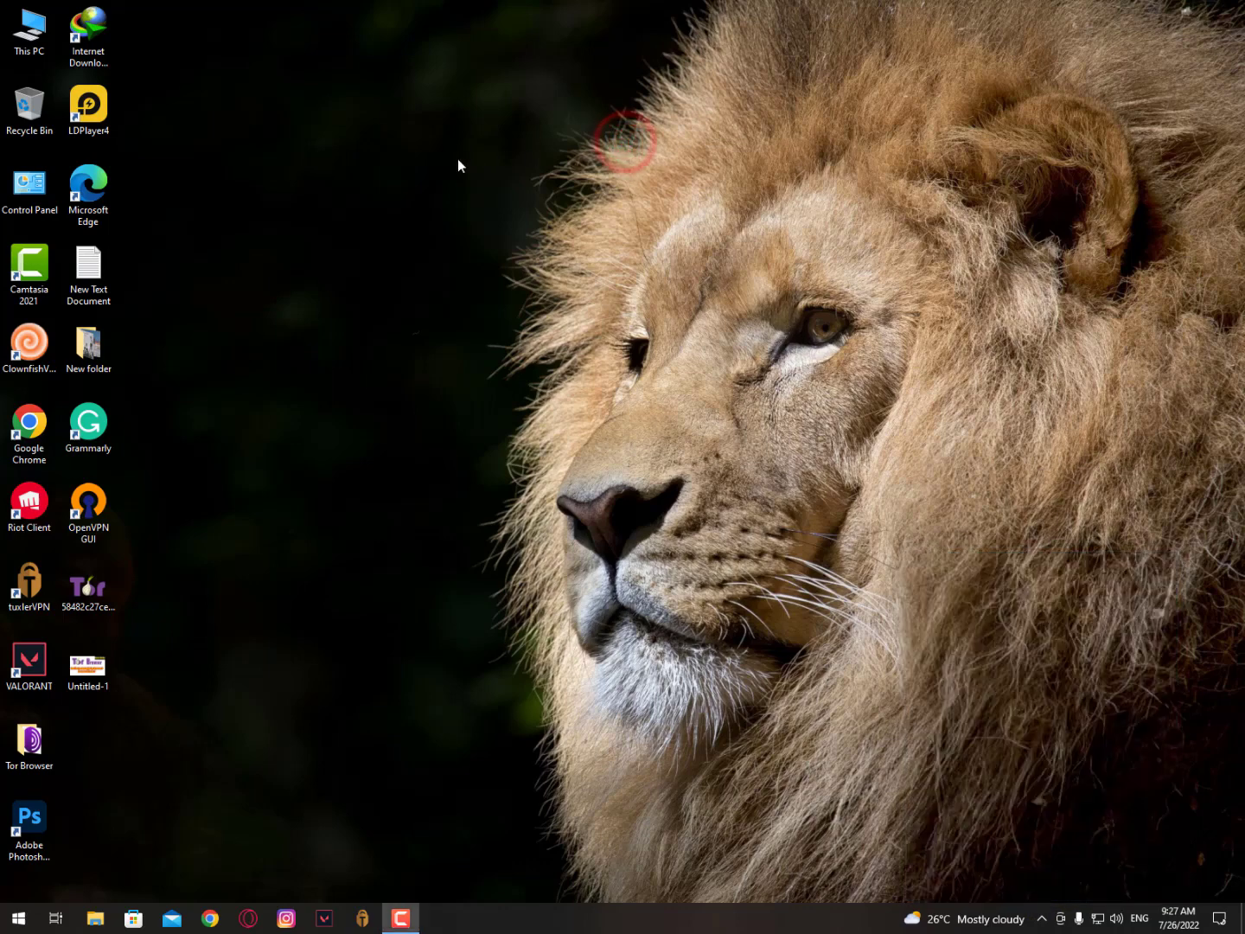